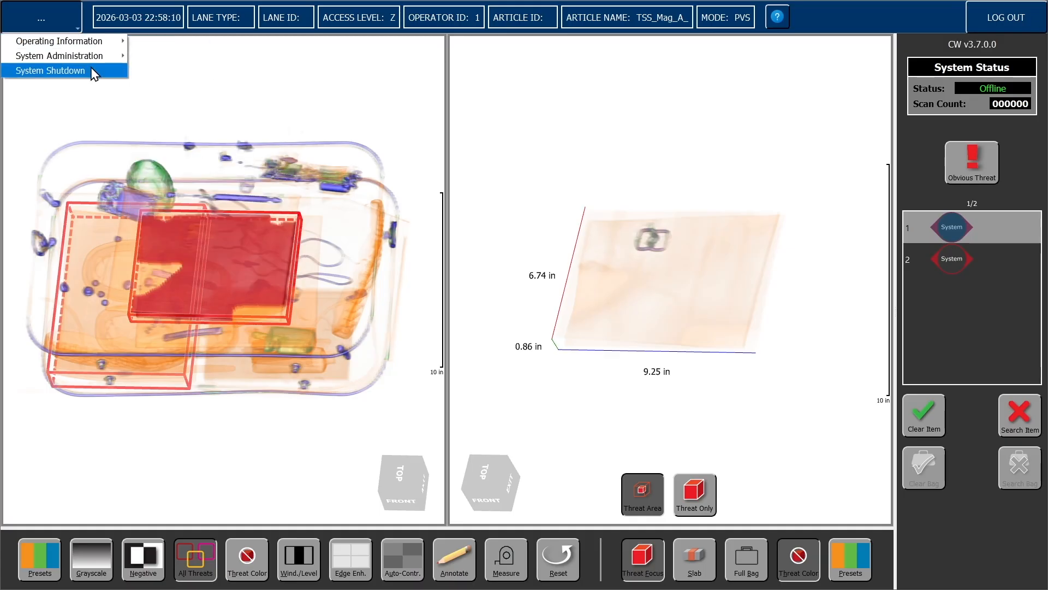
mouse_move(158, 42)
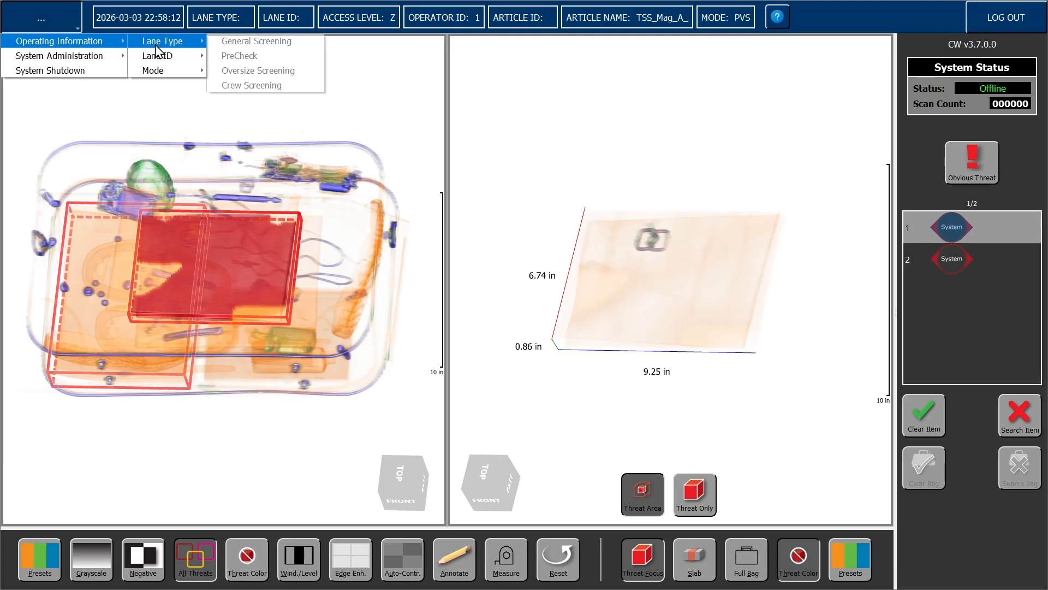
mouse_move(158, 73)
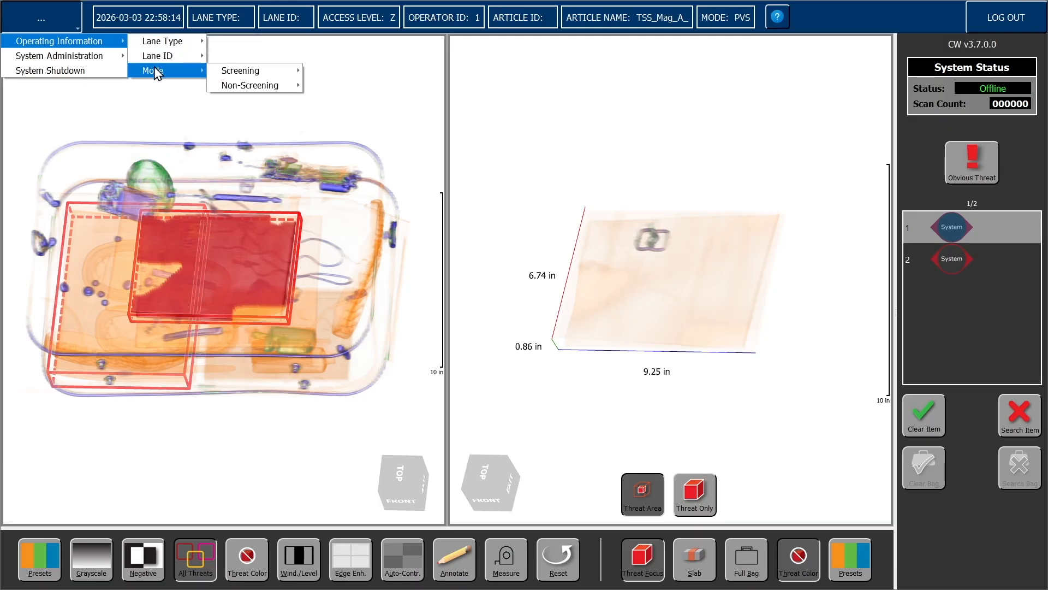
left_click(77, 26)
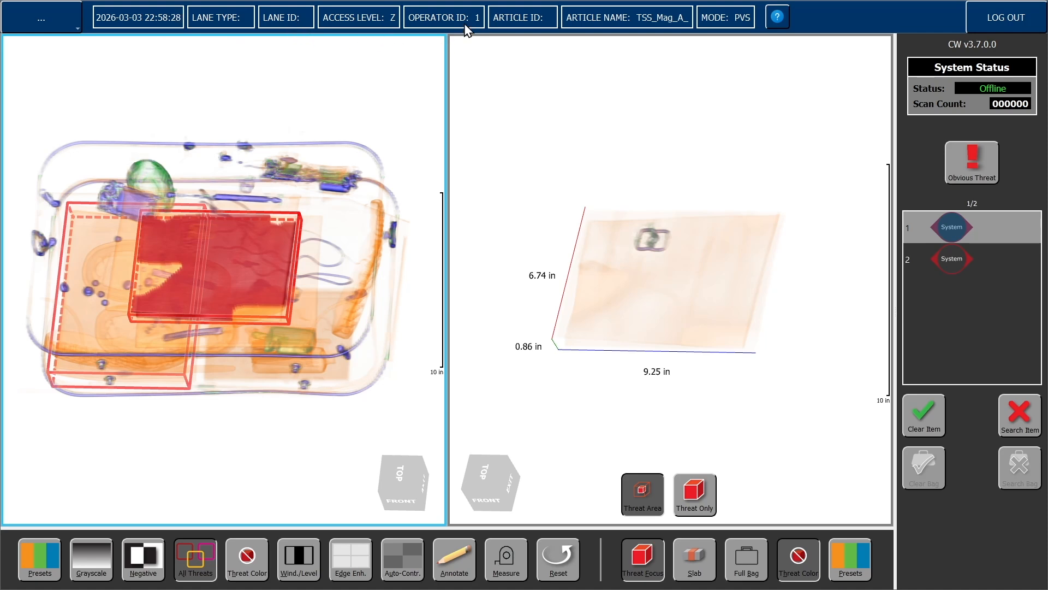
left_click(533, 39)
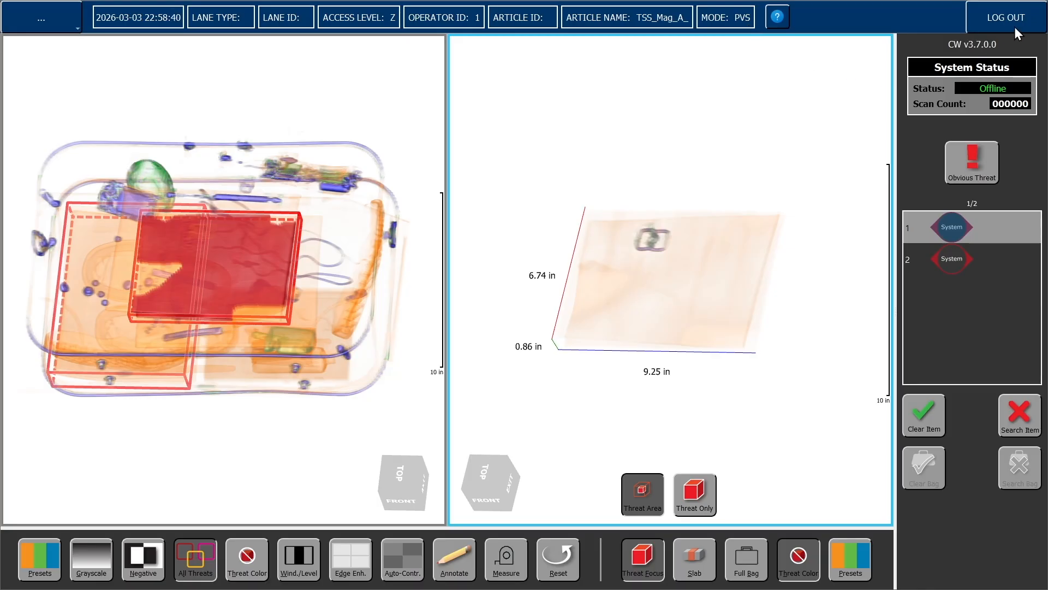
Open the help reference and expand the Annotation Mode, Slab Mode, Measure Mode, Keyboard Shortcuts and Touchscreen Specifics sections to read them
left_click(777, 17)
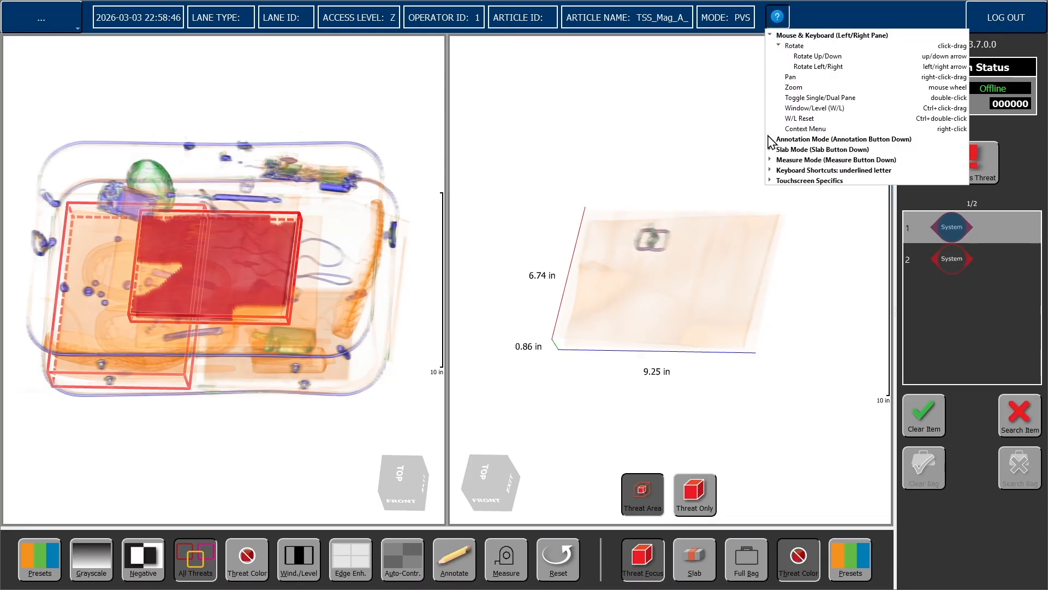
left_click(771, 140)
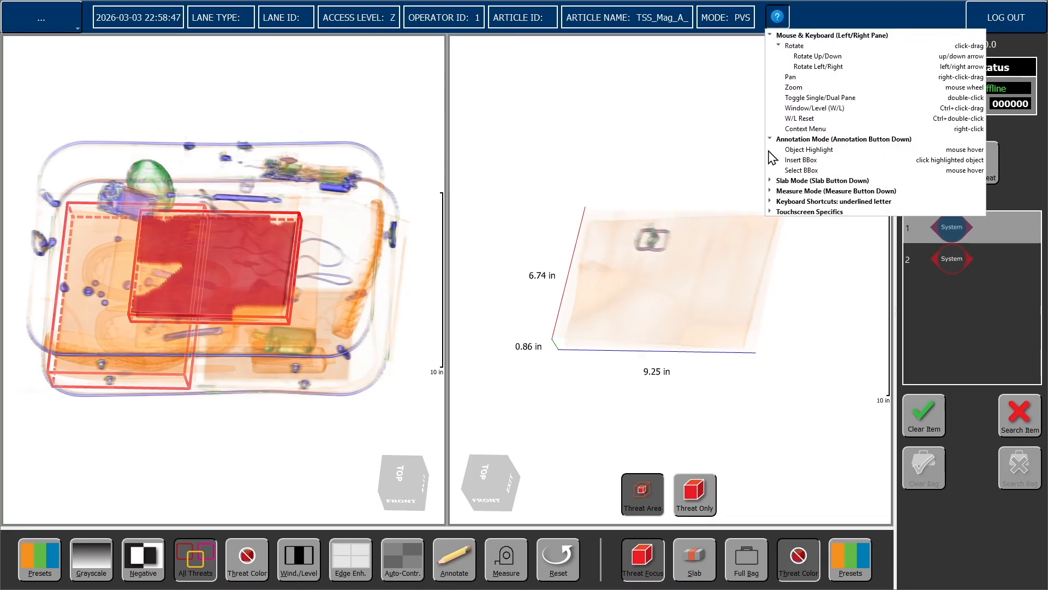
left_click(771, 181)
left_click(771, 222)
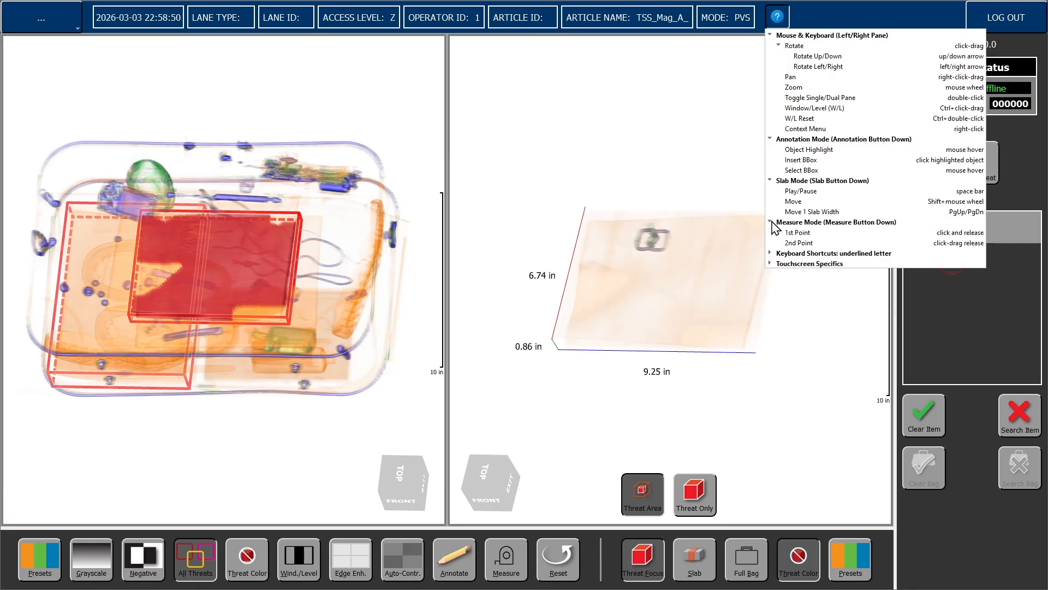
left_click(771, 253)
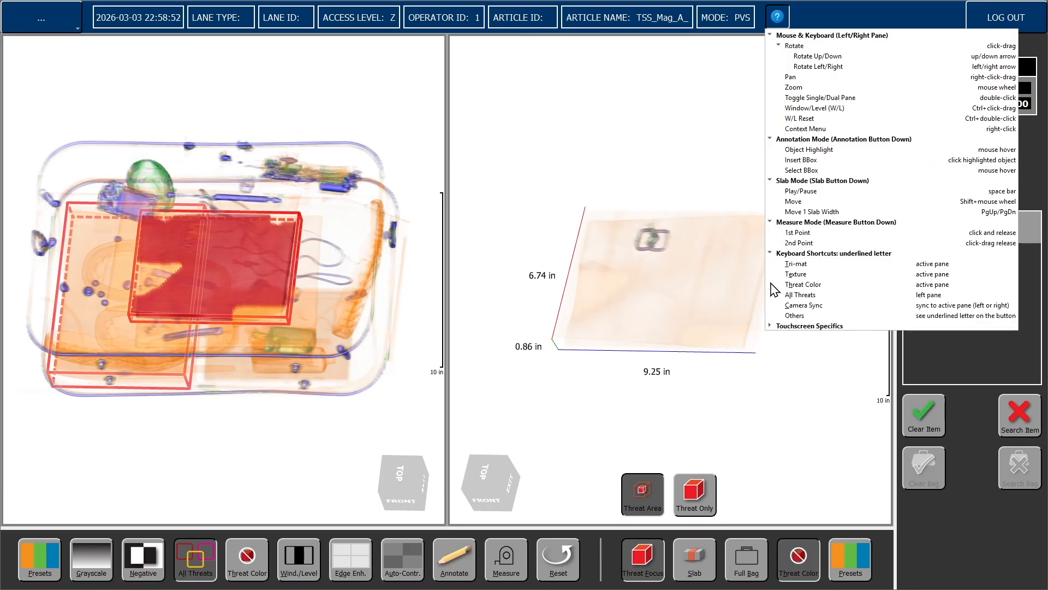
left_click(771, 326)
Collapse all sections of the help reference, including Mouse & Keyboard, and close it
left_click(770, 326)
left_click(770, 253)
left_click(770, 222)
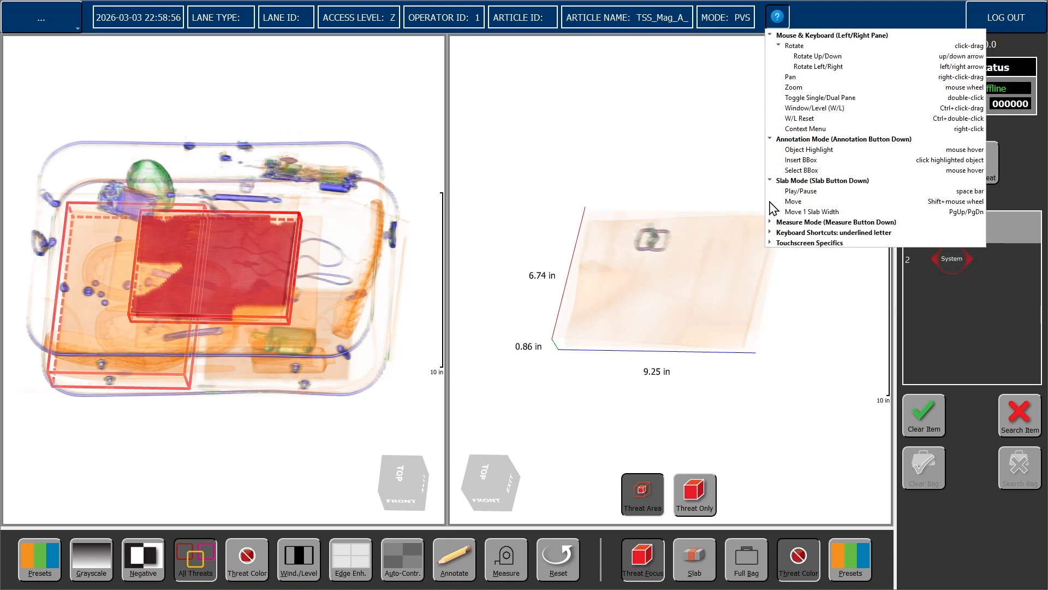
left_click(771, 180)
left_click(771, 138)
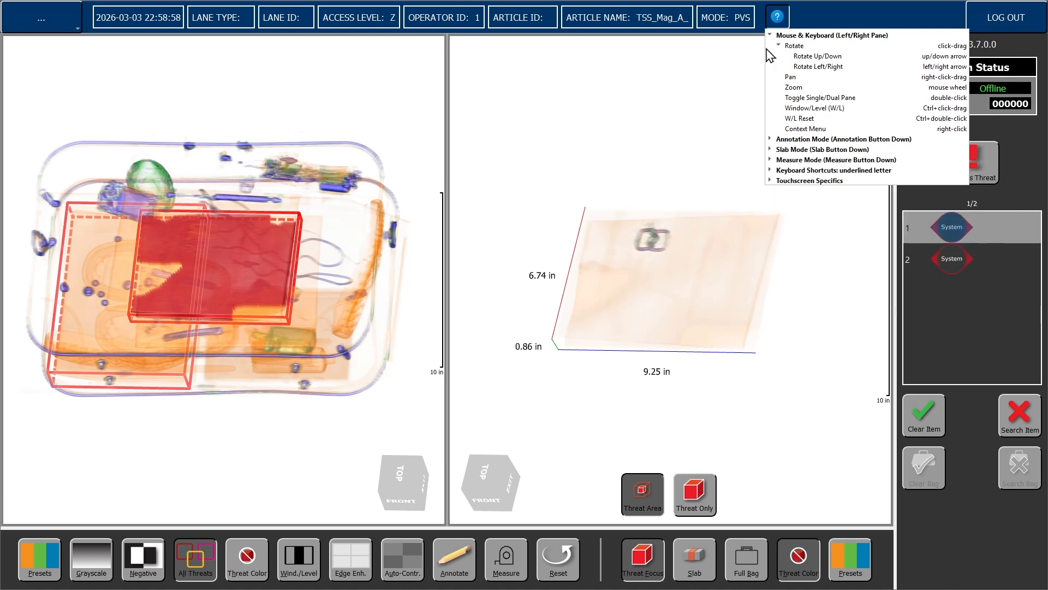
left_click(771, 35)
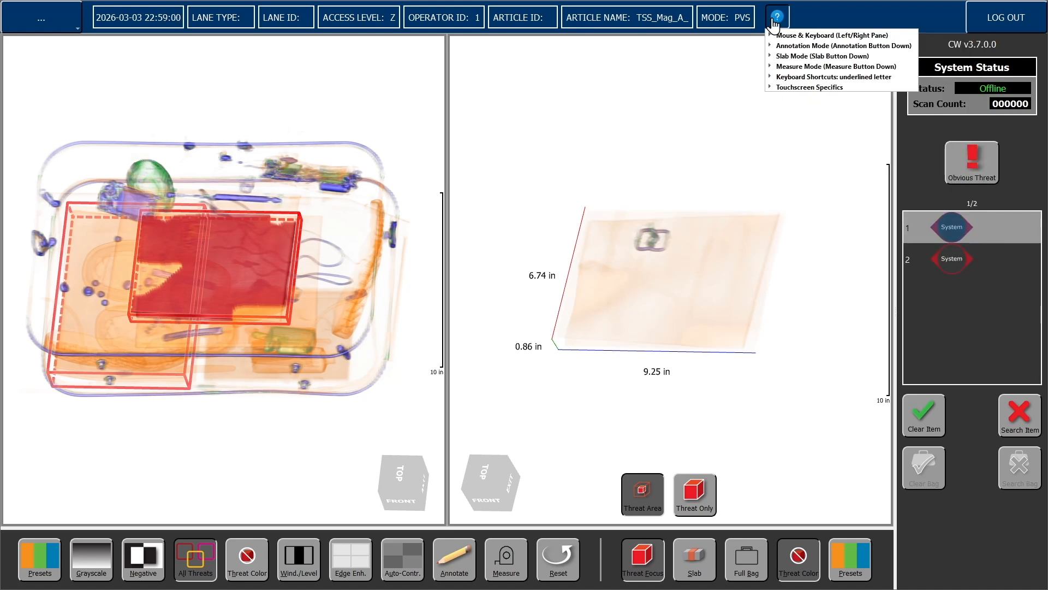
left_click(775, 18)
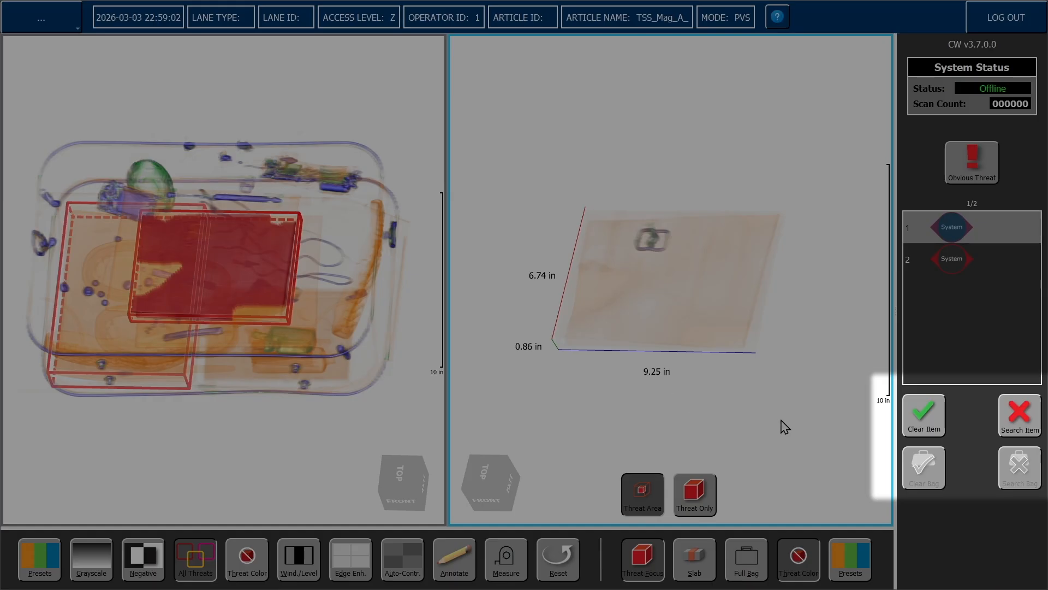
Clear both flagged items along with the whole bag, and log out
left_click(915, 419)
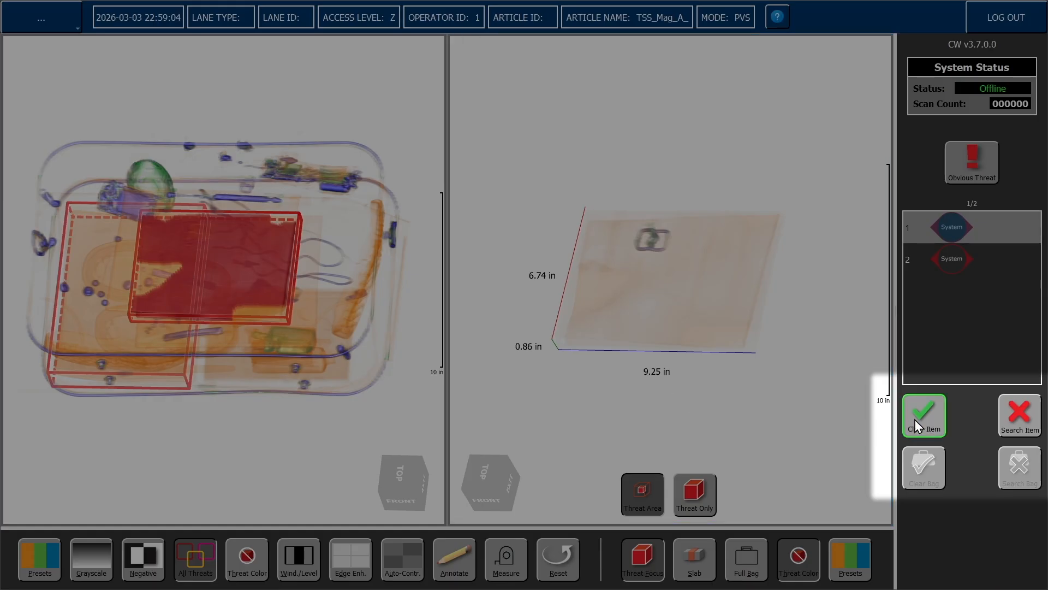
left_click(915, 420)
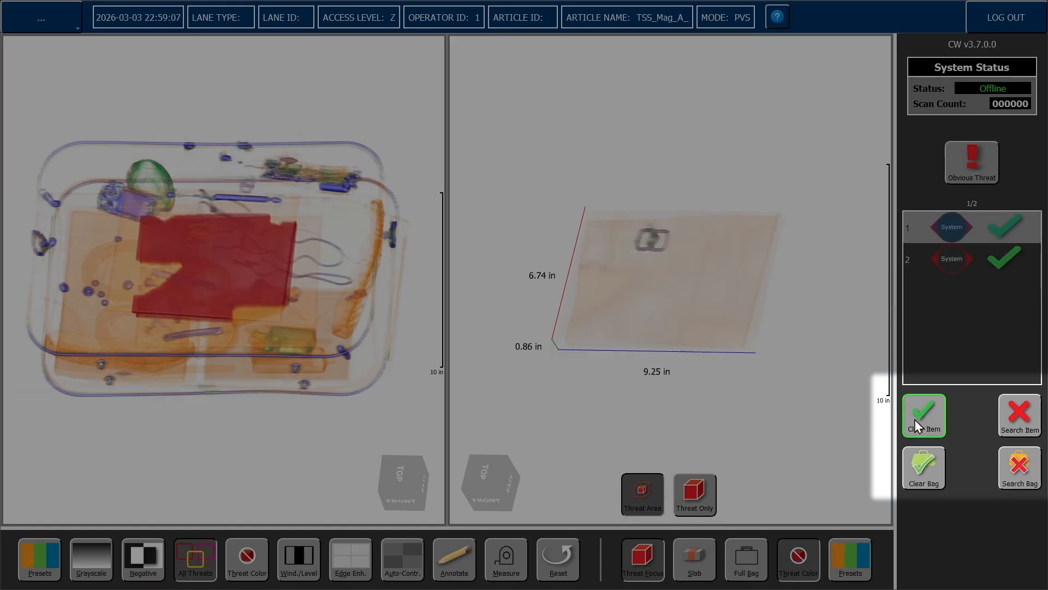
left_click(922, 467)
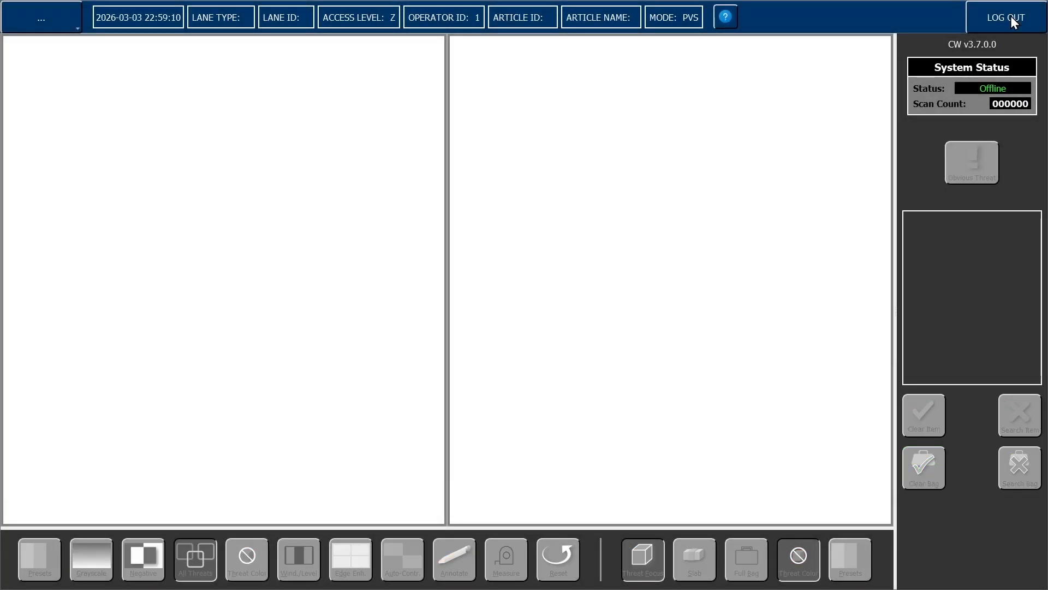
left_click(1011, 15)
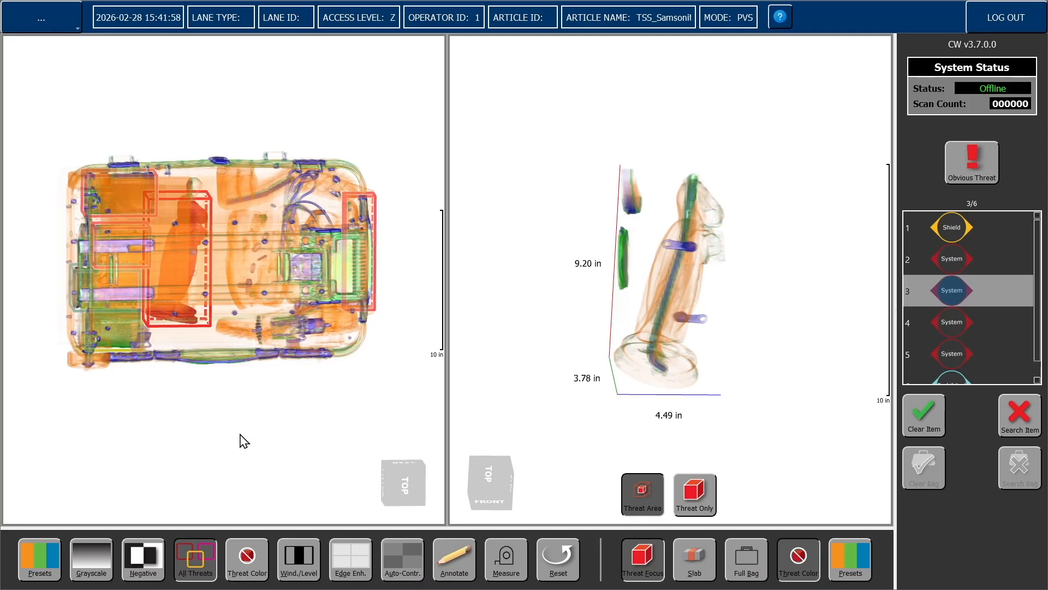
Examine the suitcase scan and the close-up of threat 3 from different angles, zoom levels and positions
mouse_move(241, 410)
left_mouse_down()
mouse_move(251, 491)
mouse_move(228, 414)
mouse_move(126, 381)
mouse_move(179, 337)
mouse_move(284, 332)
mouse_move(314, 391)
mouse_move(286, 420)
mouse_move(133, 424)
mouse_move(236, 423)
left_mouse_up()
scroll(238, 422, "up", 3)
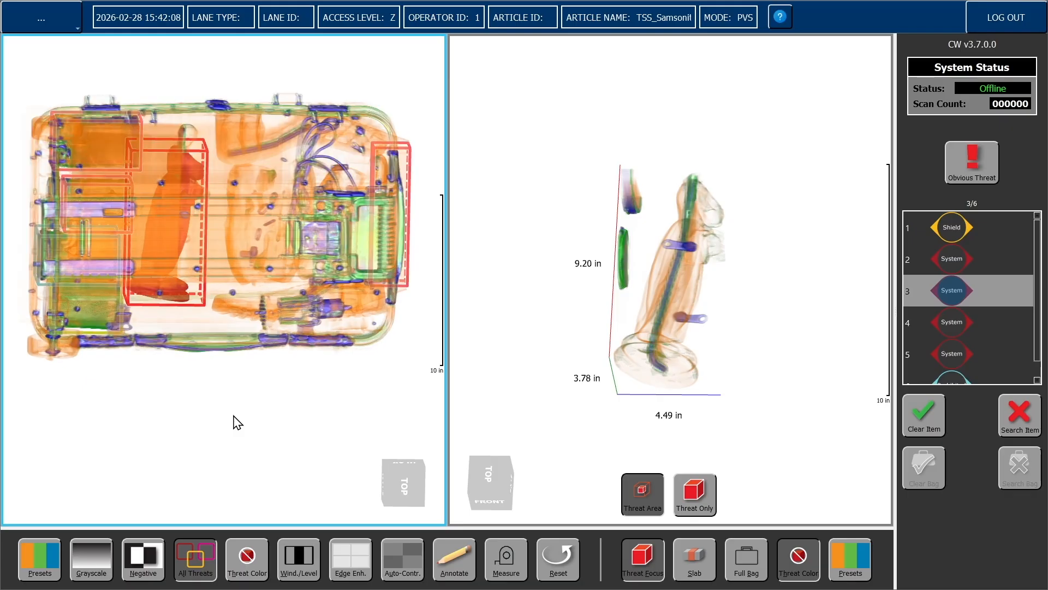
scroll(237, 422, "down", 3)
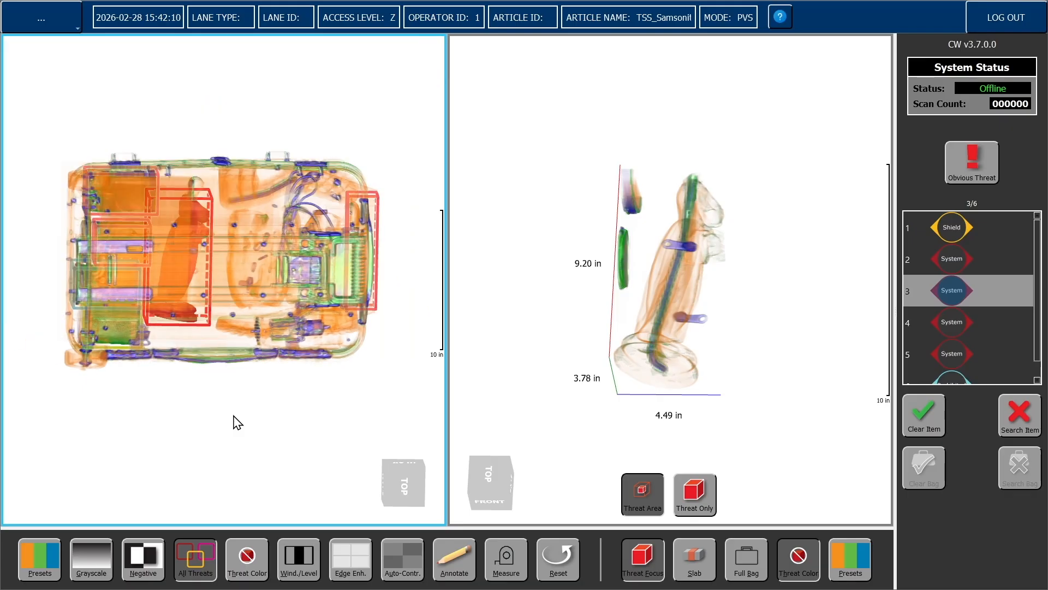
right_click_drag(281, 428, 318, 442)
left_click_drag(307, 423, 298, 433)
mouse_move(799, 431)
left_mouse_down()
mouse_move(755, 423)
mouse_move(819, 424)
mouse_move(784, 419)
left_mouse_up()
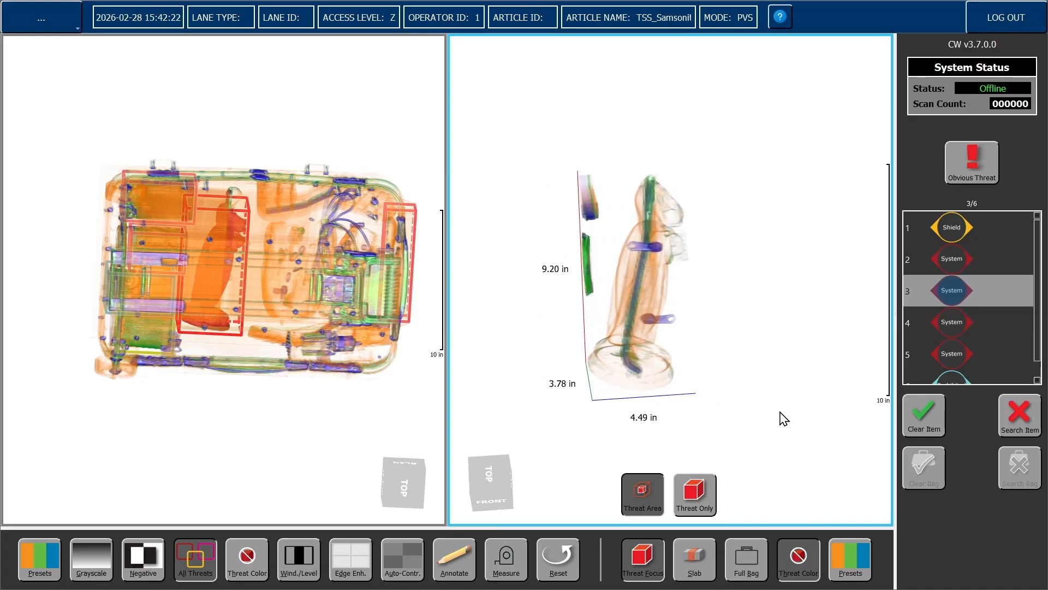
scroll(779, 417, "up", 2)
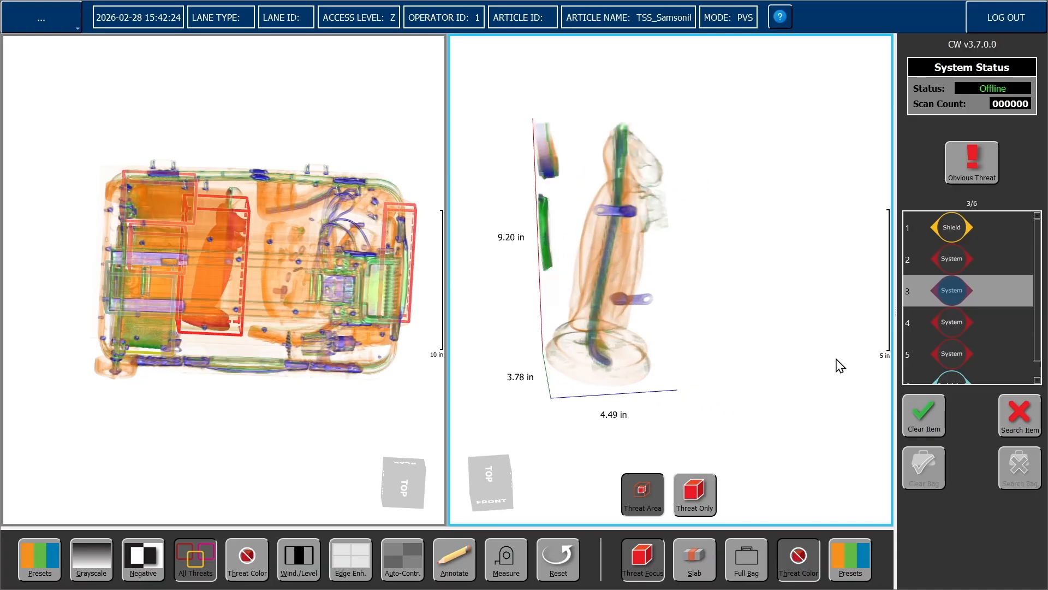
View the threat close-up and the full suitcase scan one at a time in single-pane mode, returning to dual panes after each
double_click(818, 382)
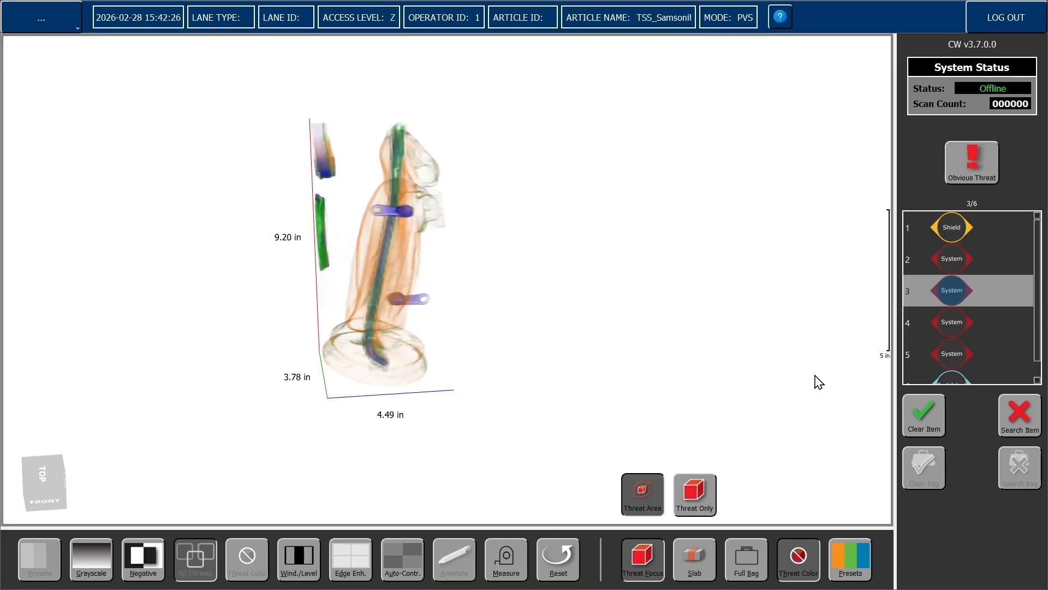
double_click(819, 382)
double_click(288, 440)
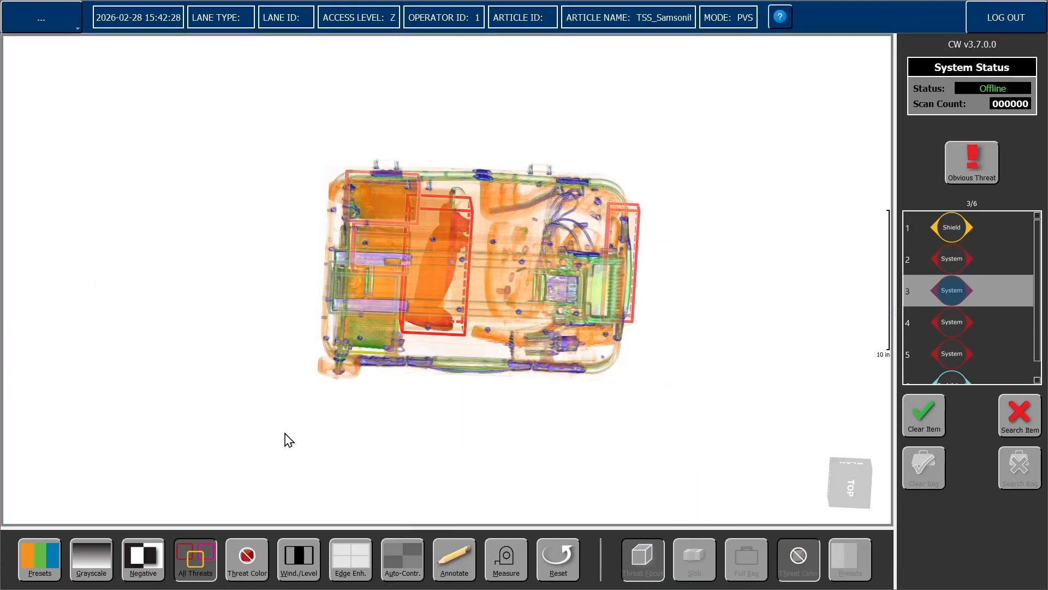
double_click(289, 440)
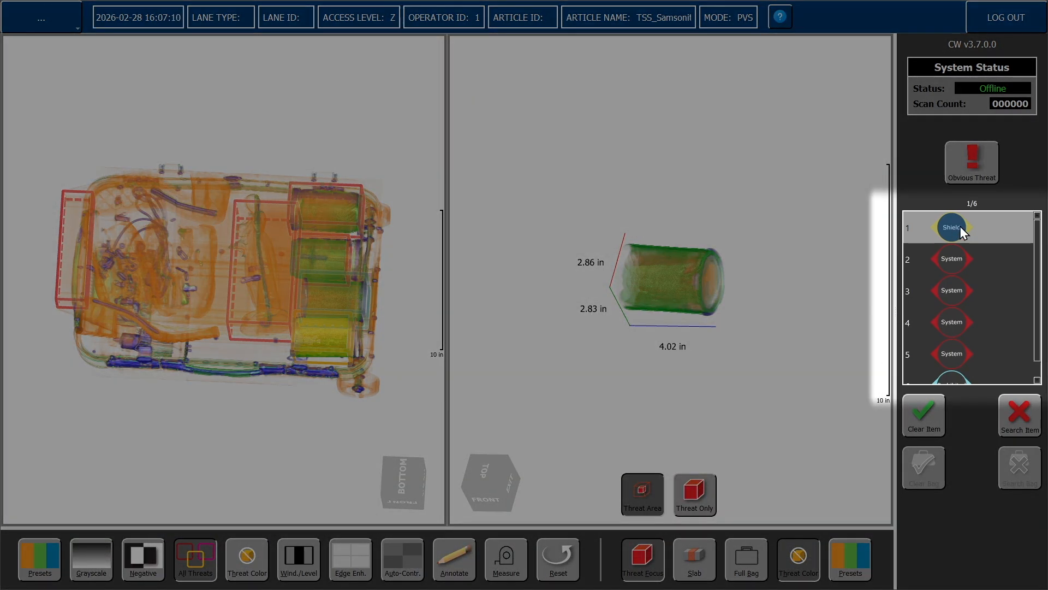
Review threats 2 through 6 one by one in the threat list and return to Shield threat 1
left_click(954, 257)
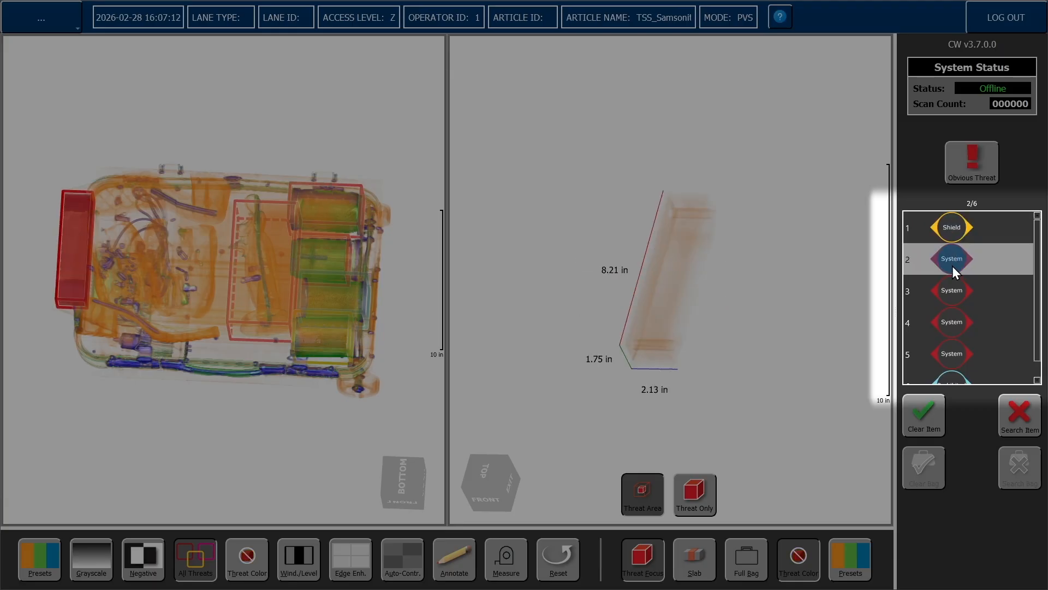
left_click(949, 285)
left_click(950, 316)
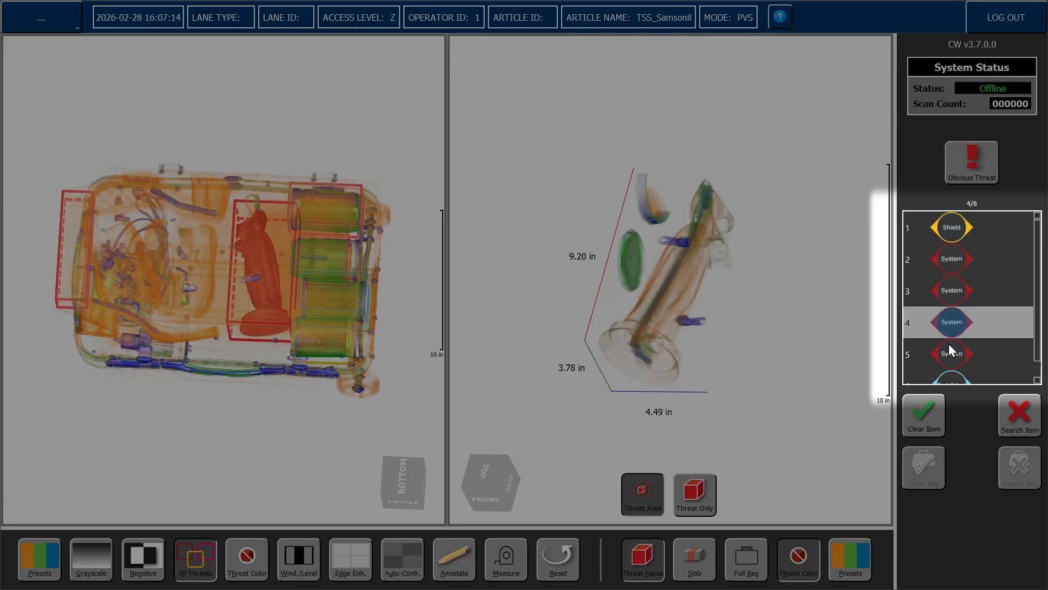
left_click(948, 347)
left_click(946, 365)
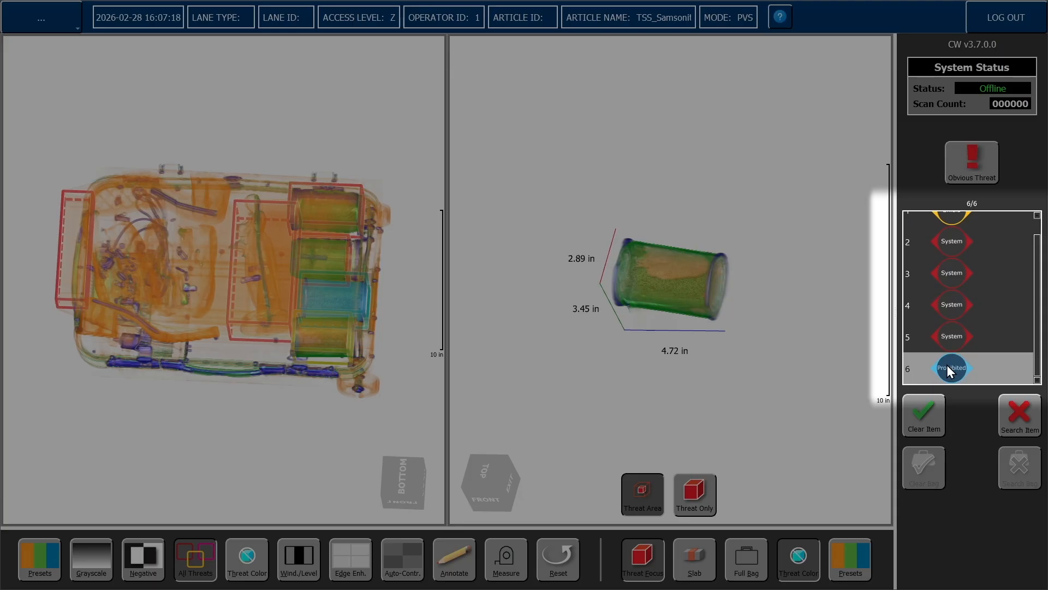
left_click(959, 217)
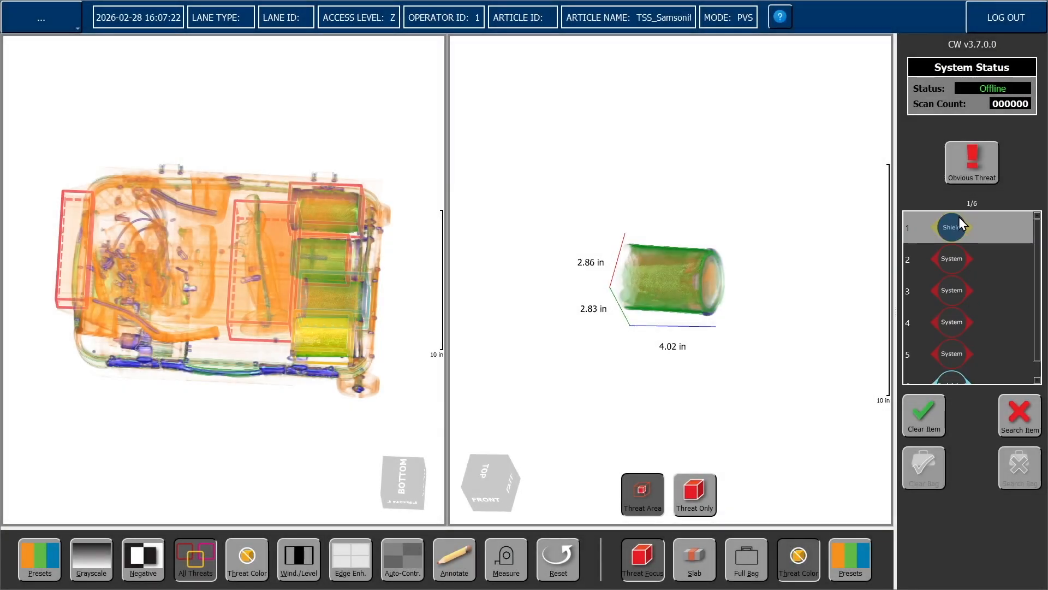
Inspect the Prohibited canister and the two System-flagged canisters above it by selecting them directly in the suitcase image
mouse_move(827, 356)
left_mouse_down()
mouse_move(768, 349)
mouse_move(816, 361)
left_mouse_up()
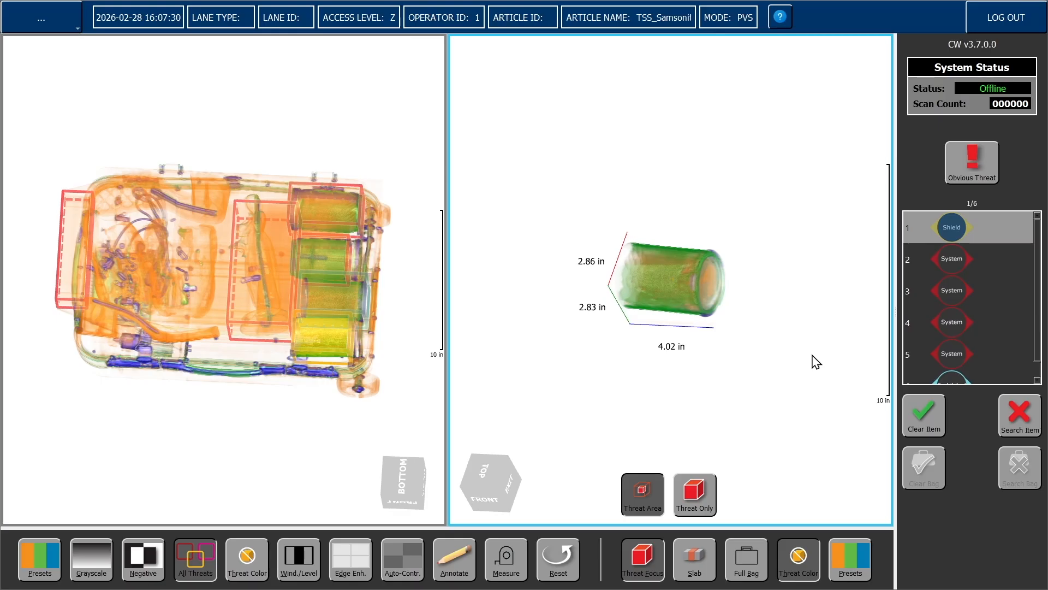
left_click(339, 304)
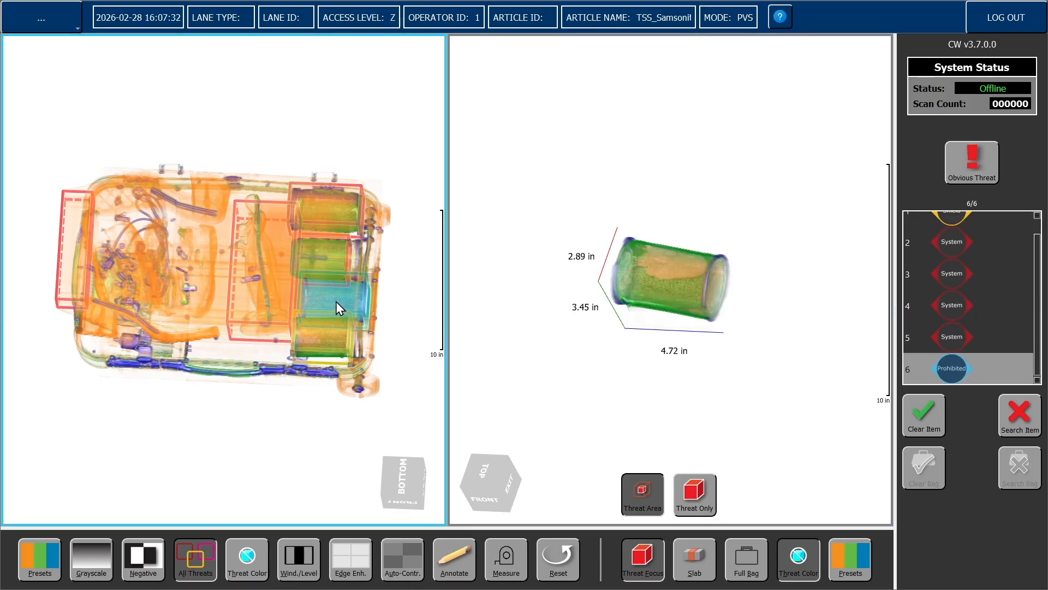
left_click(325, 258)
left_click(324, 210)
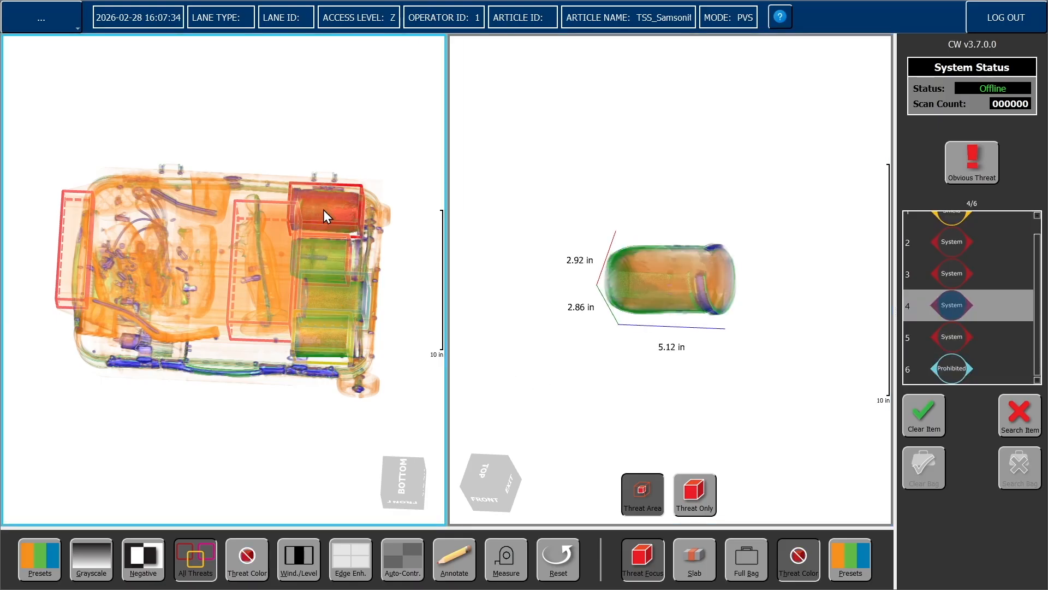
left_click(328, 260)
Rotate the close-up of threat 5 and compare its Threat Only display with Threat Area
left_click_drag(583, 370, 609, 417)
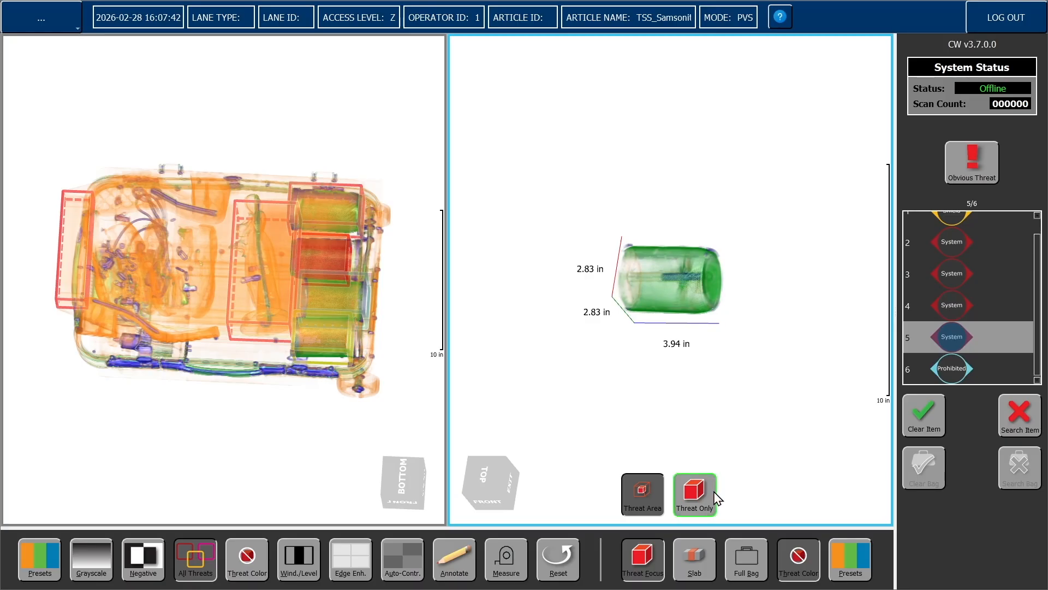
left_click(701, 500)
left_click(646, 513)
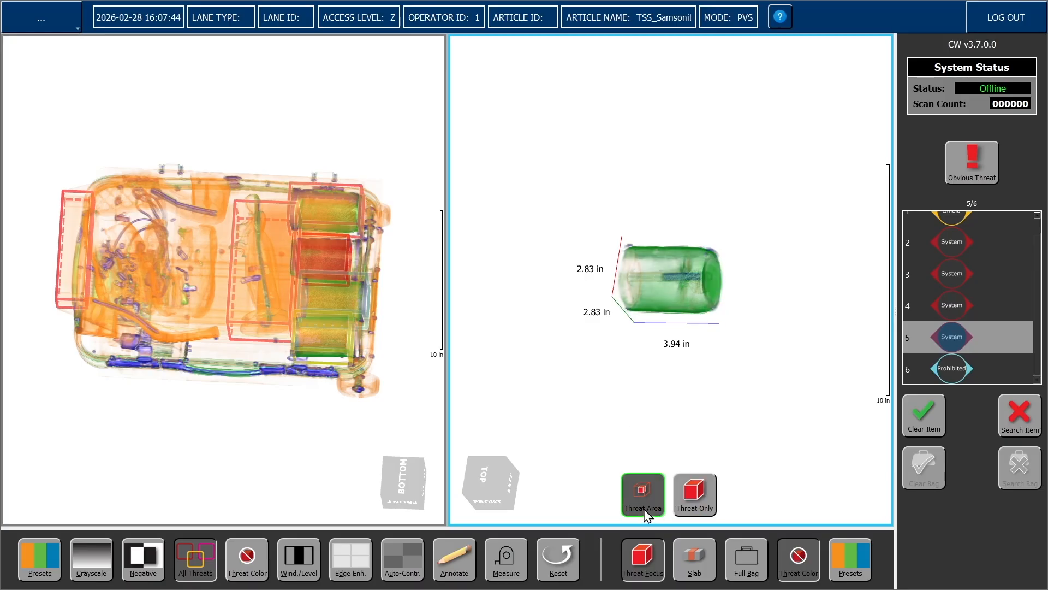
Return to Shield threat 1 in the threat list and clear threats 1, 2 and 3
left_click_drag(1035, 303, 1041, 280)
left_click(974, 230)
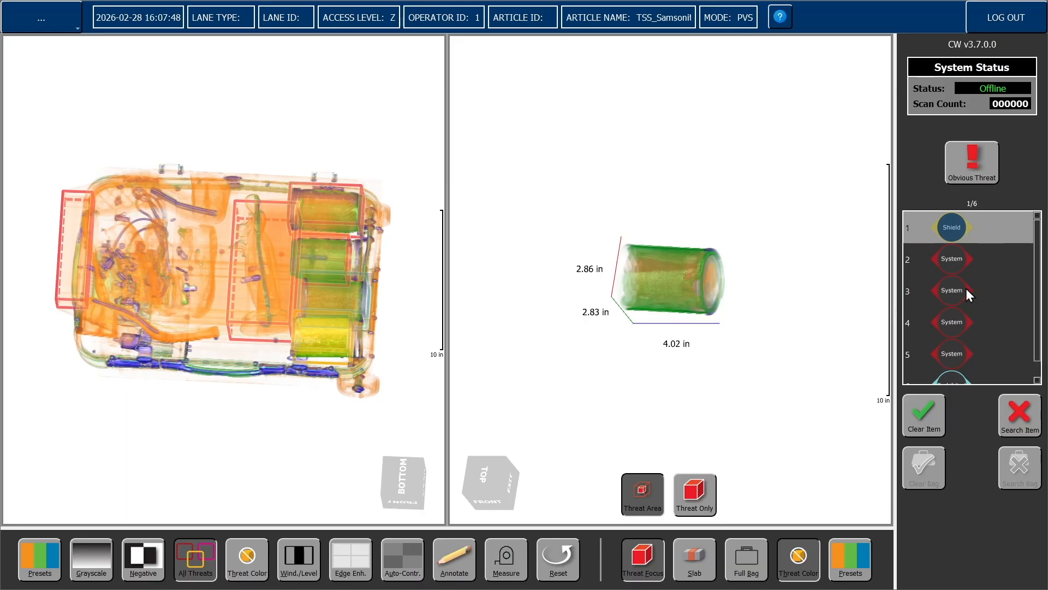
left_click(923, 420)
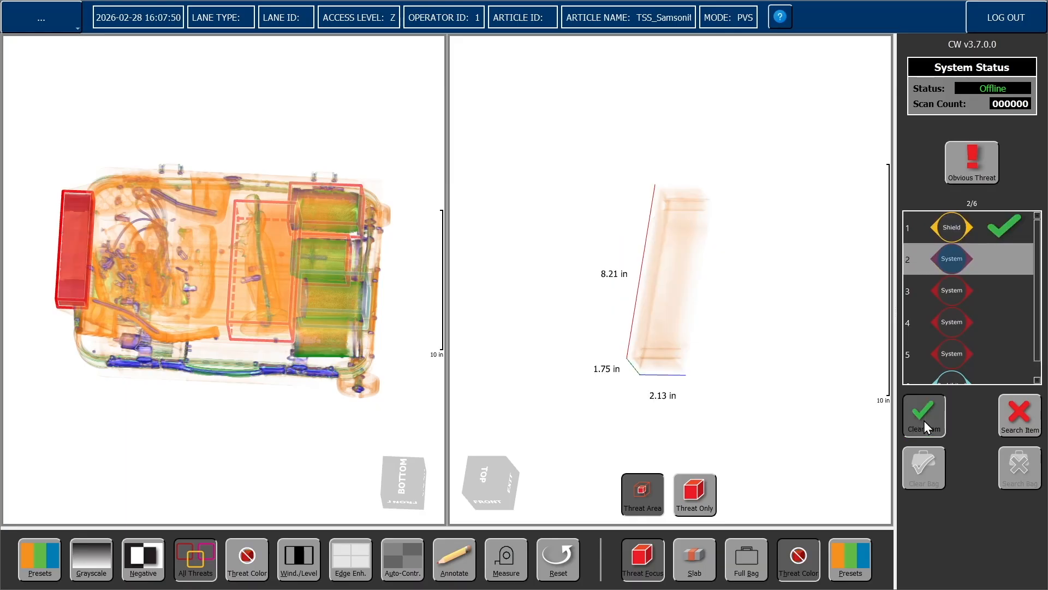
left_click(924, 420)
left_click(924, 421)
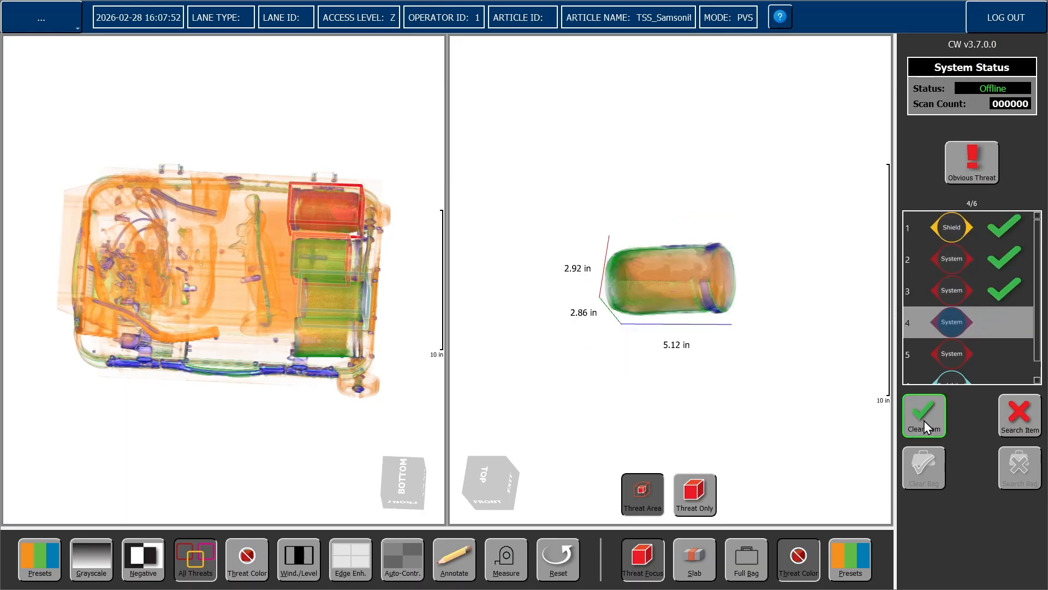
Mark System threats 4 and 5 for search, and rotate the close-up of Prohibited threat 6 before clearing it
left_click(1020, 417)
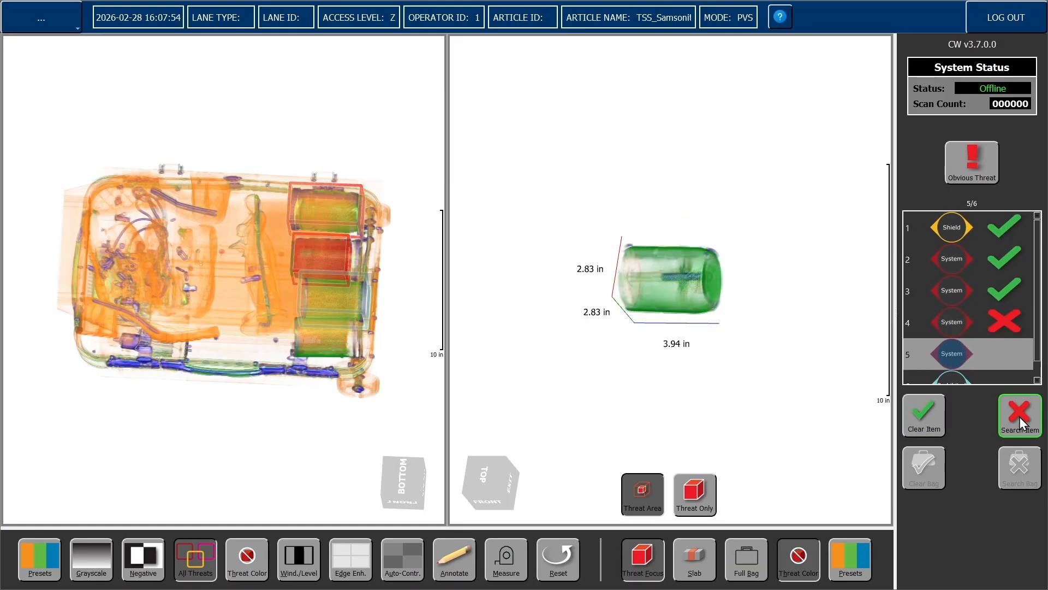
left_click(1020, 417)
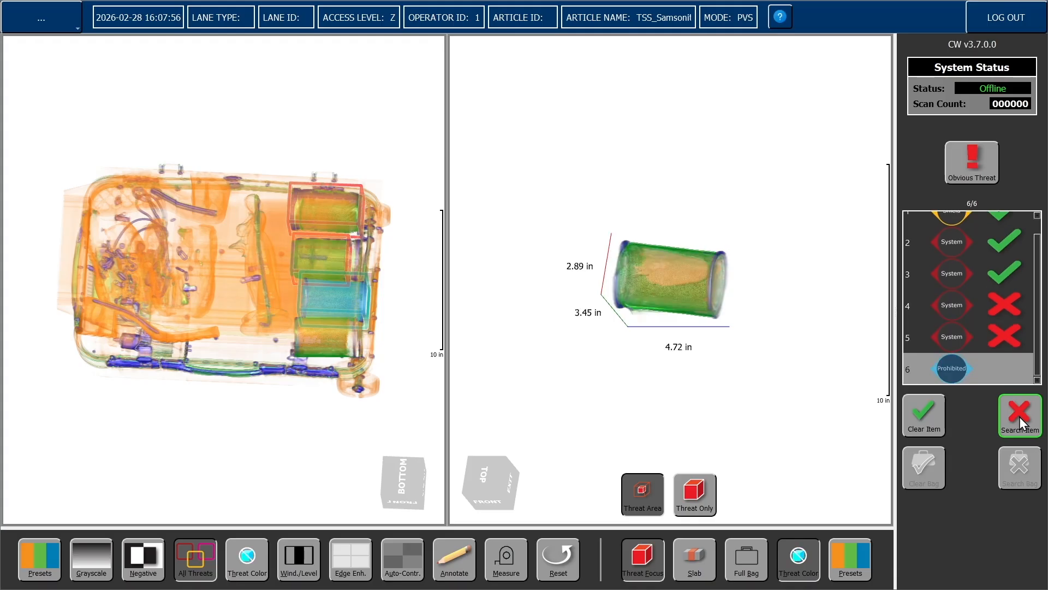
left_click_drag(802, 388, 762, 379)
left_click(933, 424)
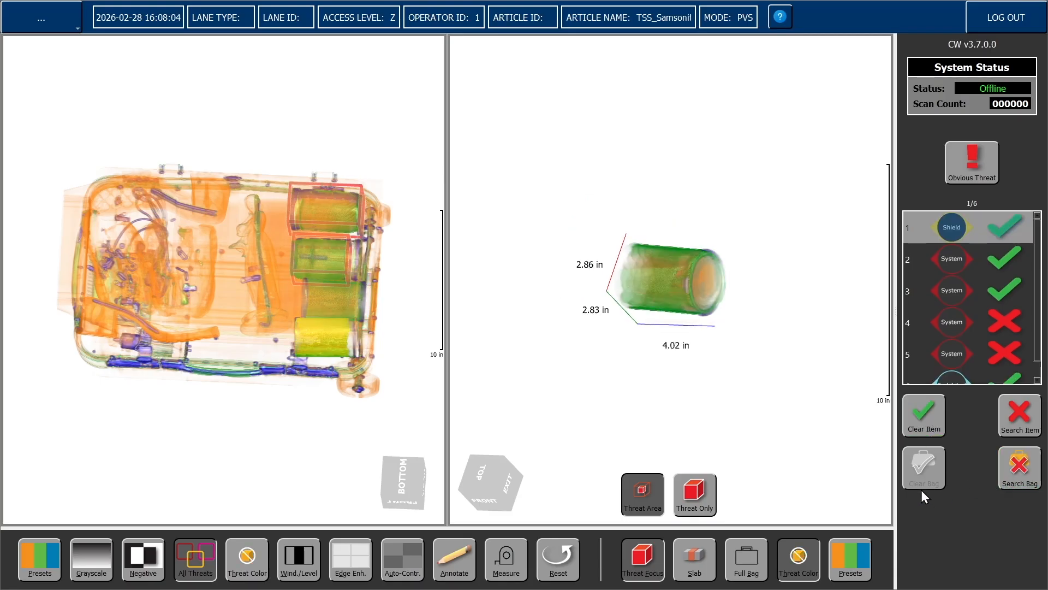
Send the reviewed bag to search, and declare the undecided suitcase scan an Obvious Threat with confirmation
left_click(1012, 483)
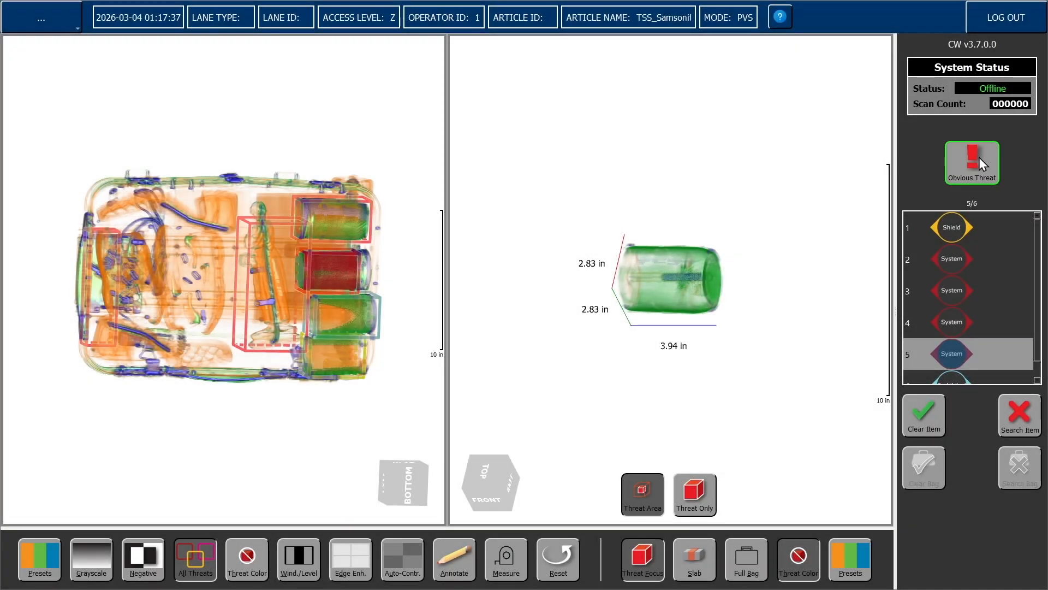
left_click(978, 158)
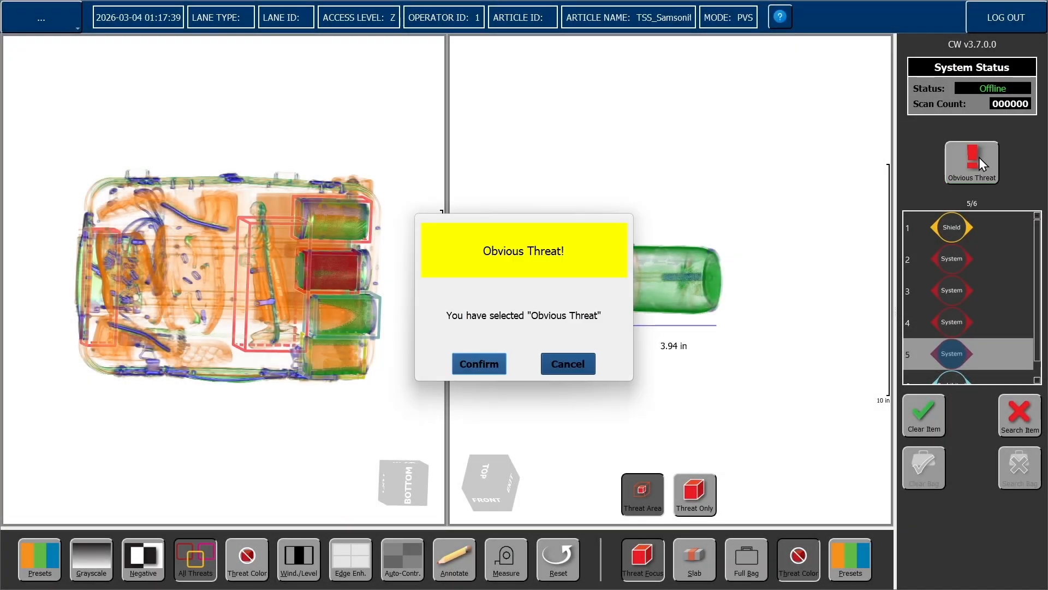
left_click(480, 364)
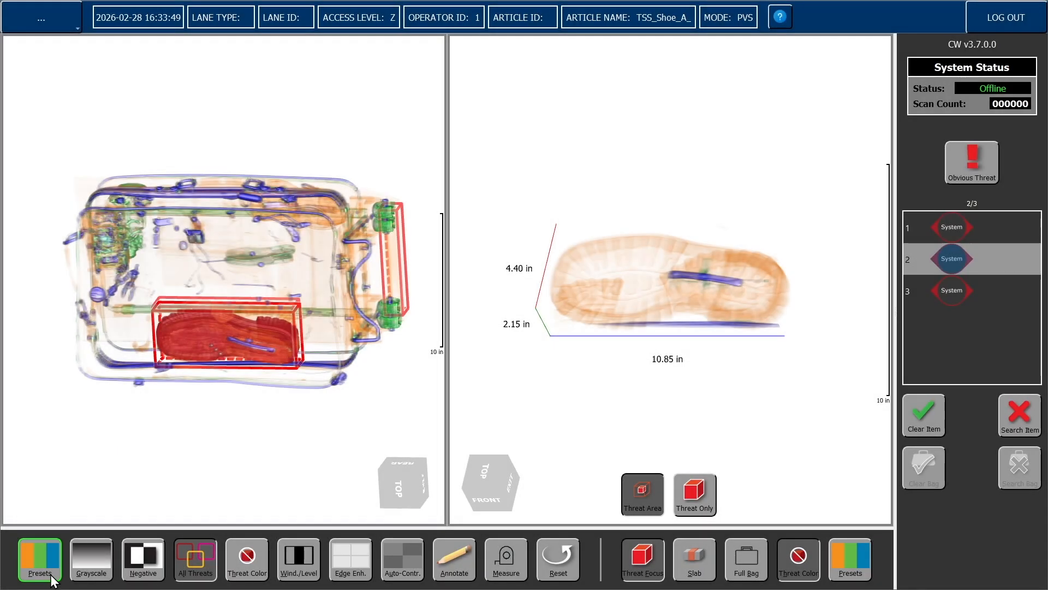
Look through the presets available for the full-bag view and compare its colour display with Grayscale
left_click(39, 559)
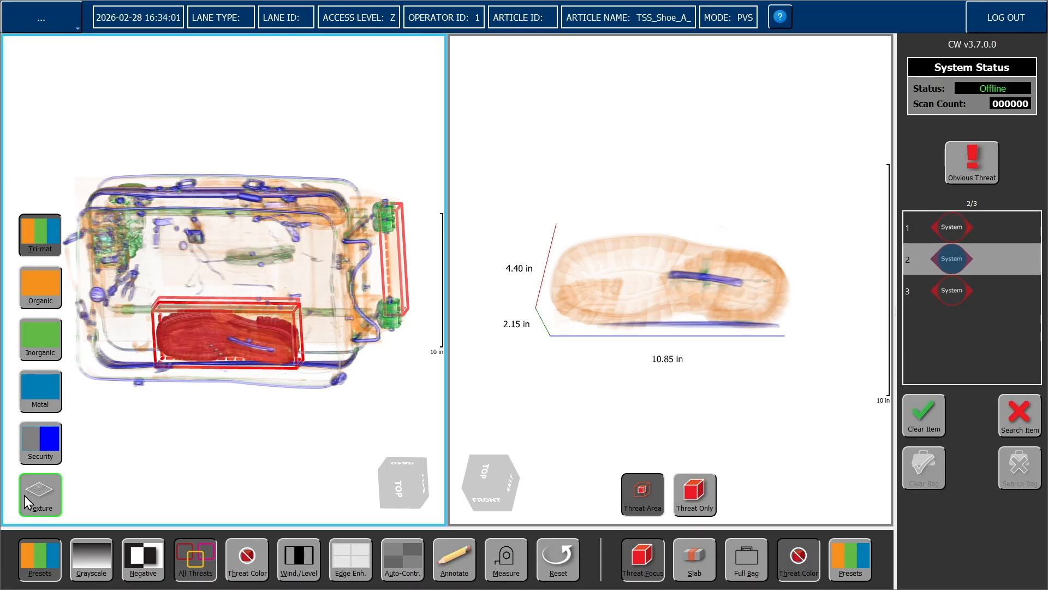
left_click(31, 551)
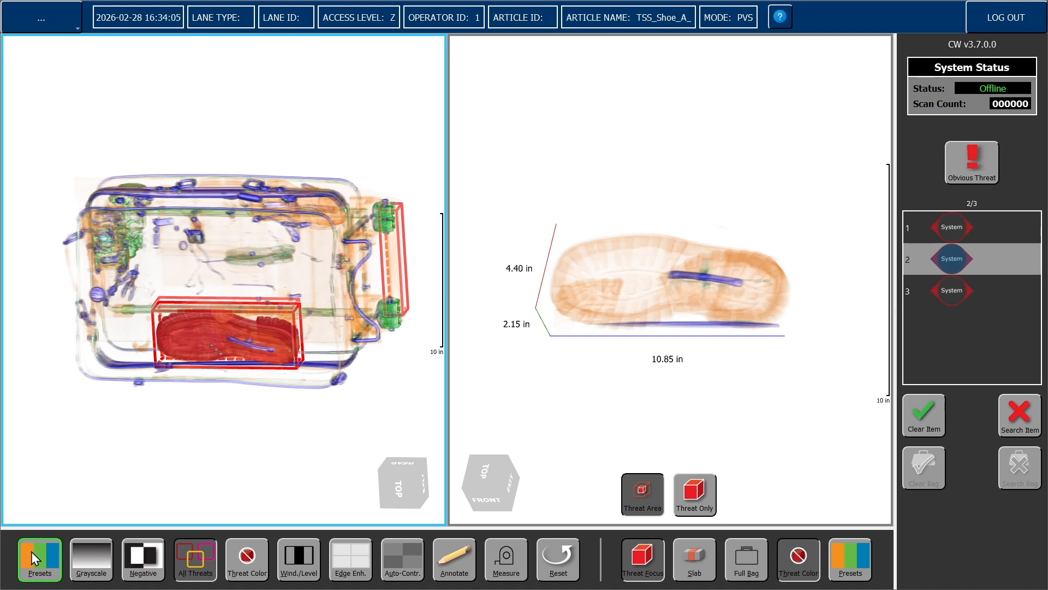
left_click(90, 573)
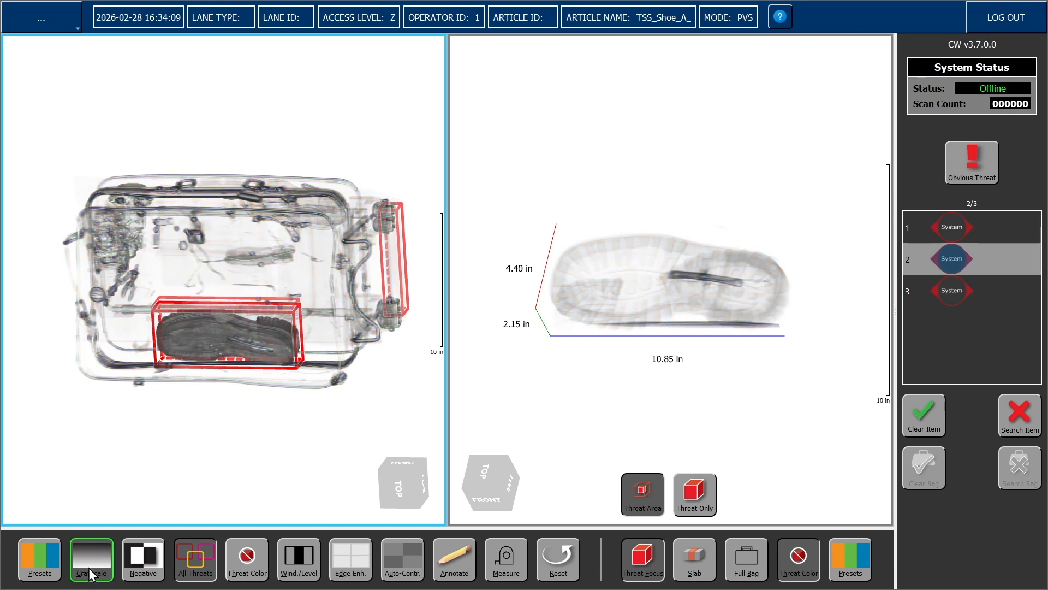
left_click(90, 573)
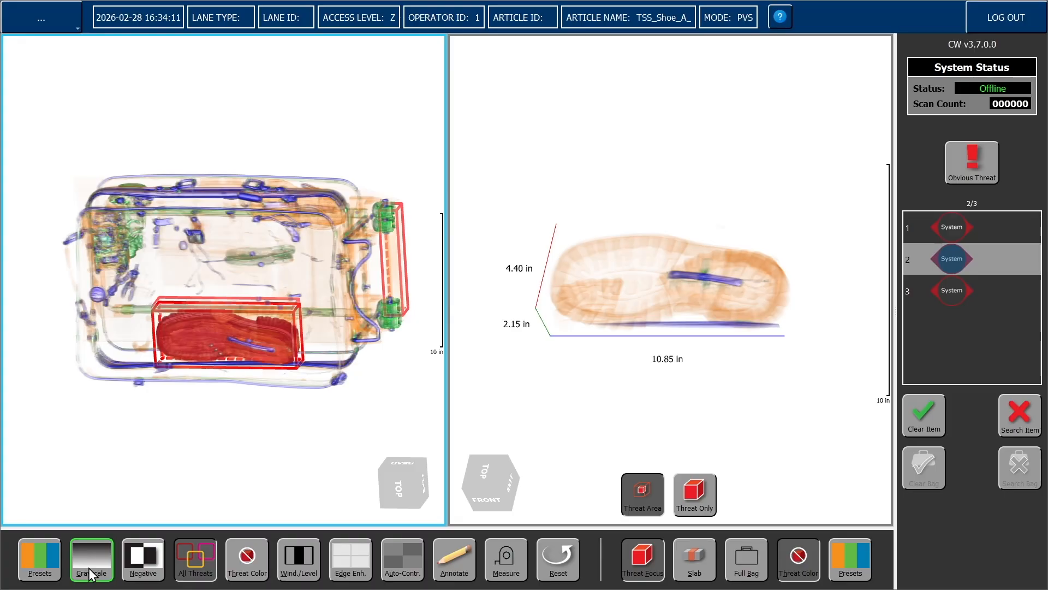
left_click(90, 573)
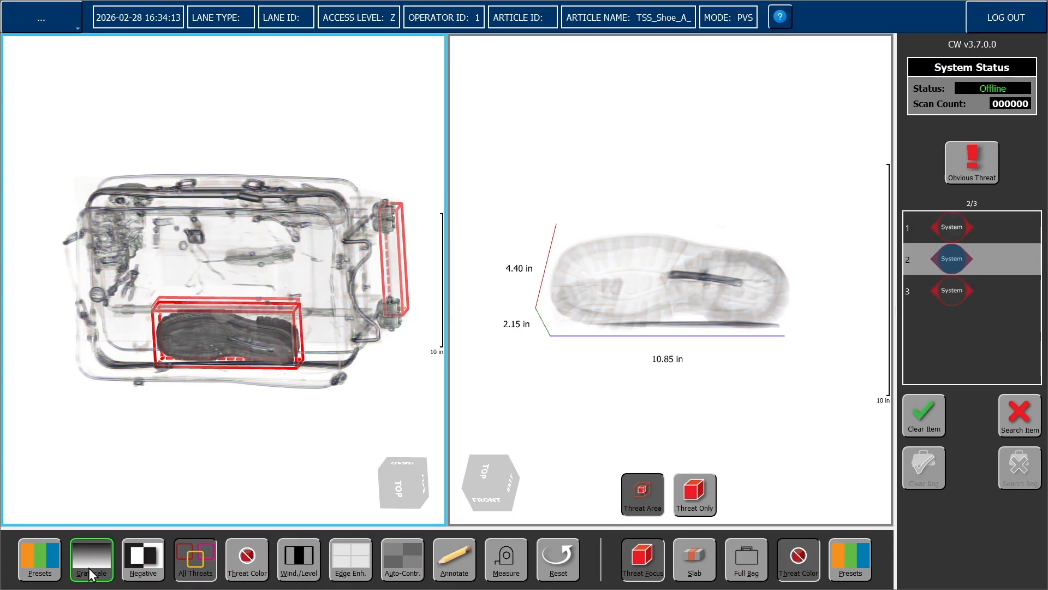
Compare the Organic, Inorganic, Metal, Security and Texture presets on the full-bag image in Grayscale
left_click(37, 546)
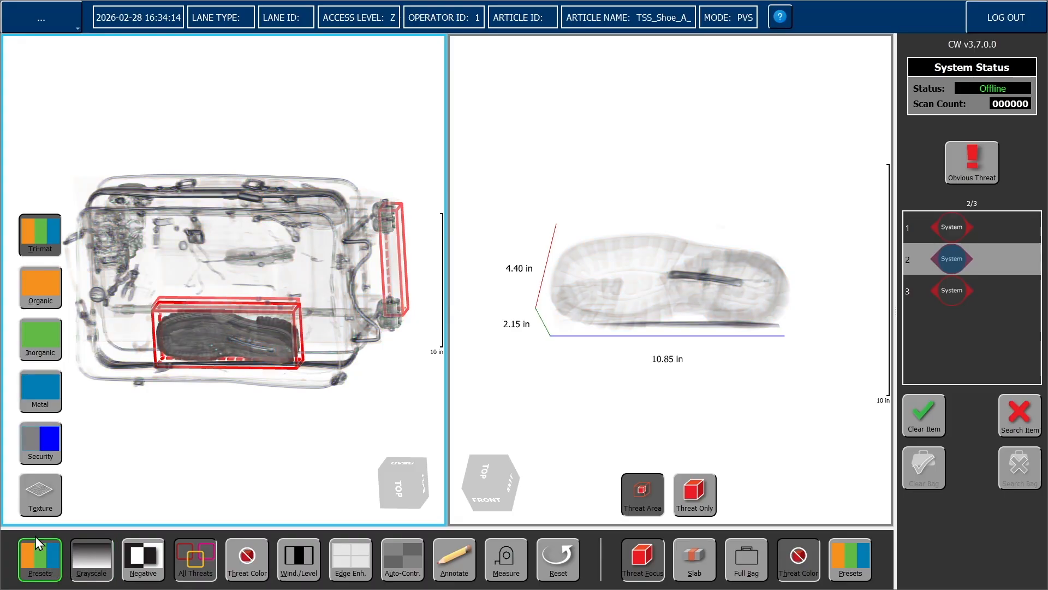
left_click(35, 287)
left_click(30, 337)
left_click(30, 389)
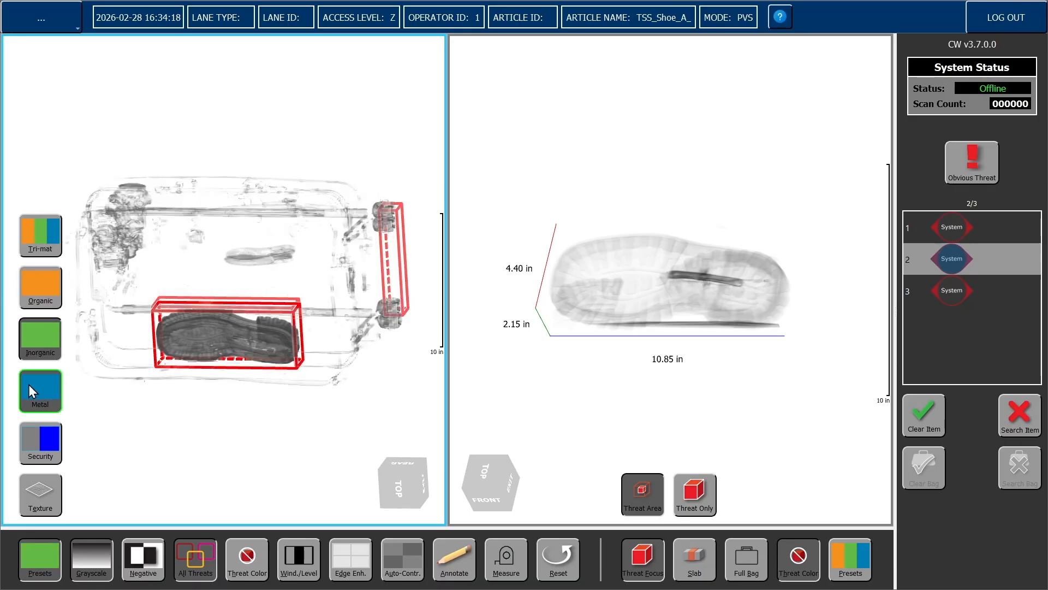
left_click(32, 438)
left_click(32, 494)
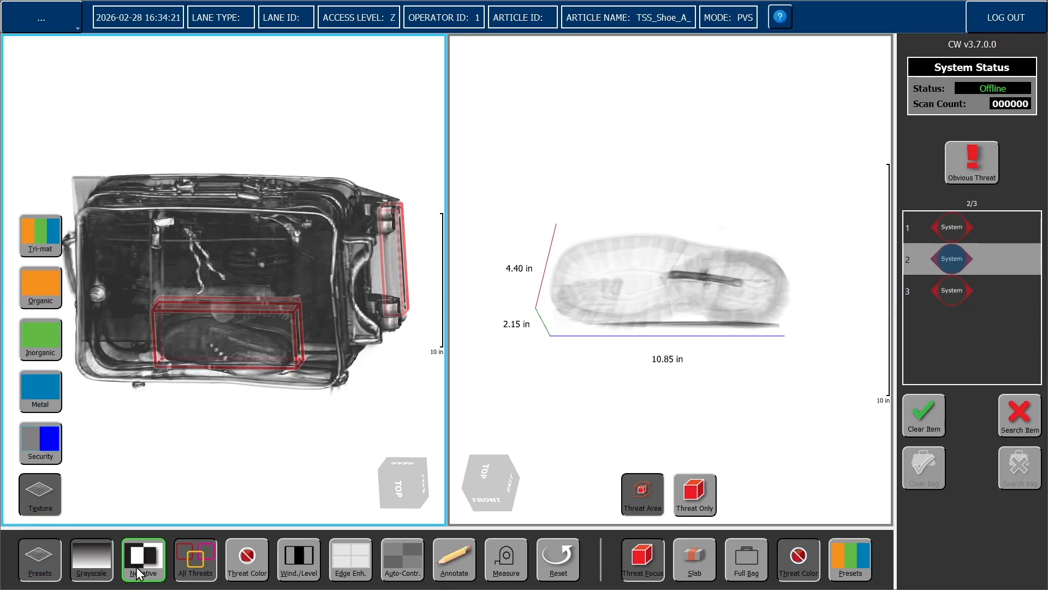
Switch the image to Negative and cycle the full-bag view through the material, Security and Texture presets
left_click(142, 571)
left_click(33, 277)
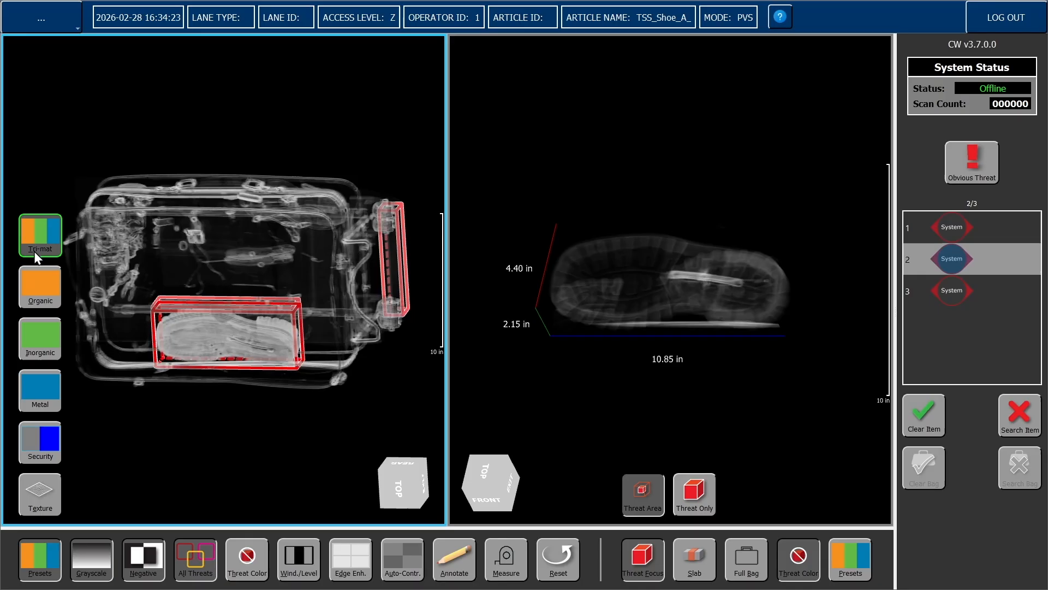
left_click(25, 348)
left_click(29, 381)
left_click(36, 444)
left_click(37, 479)
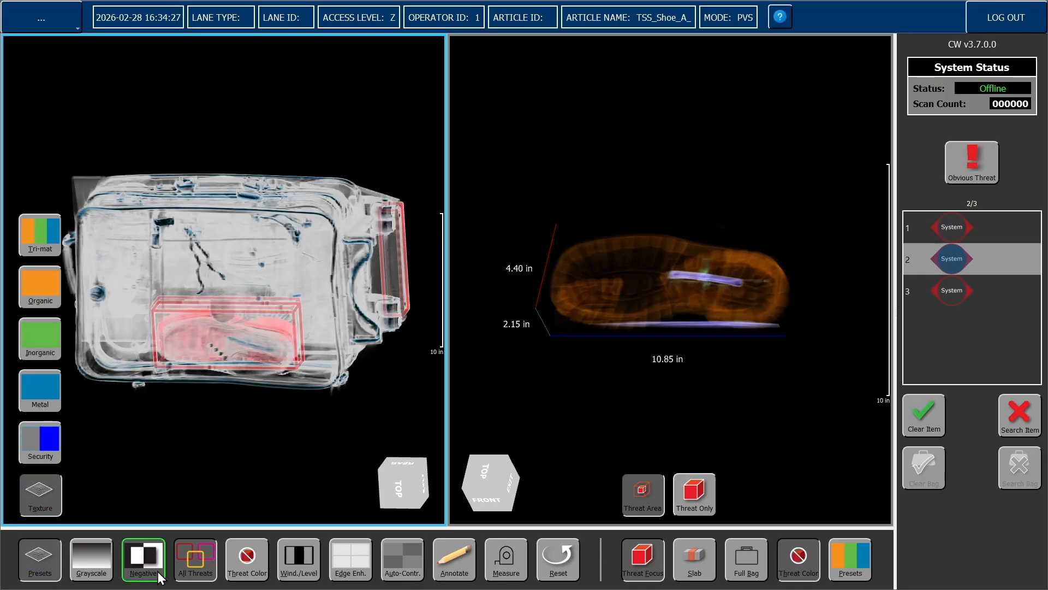
Turn off Negative and restore the full-bag view to the Tri-mat preset, closing the preset choices
left_click(143, 559)
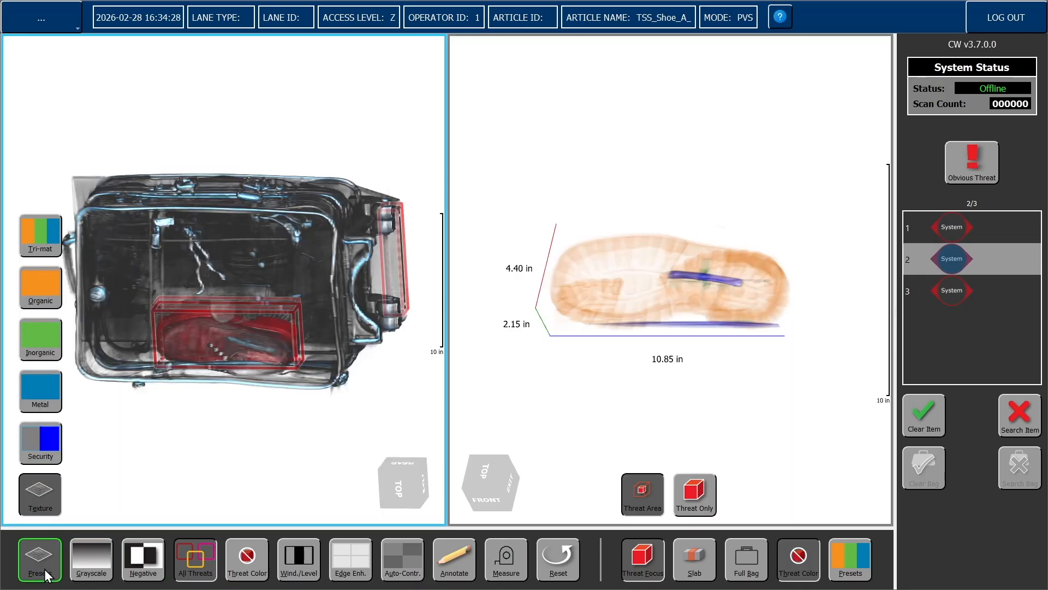
left_click(34, 250)
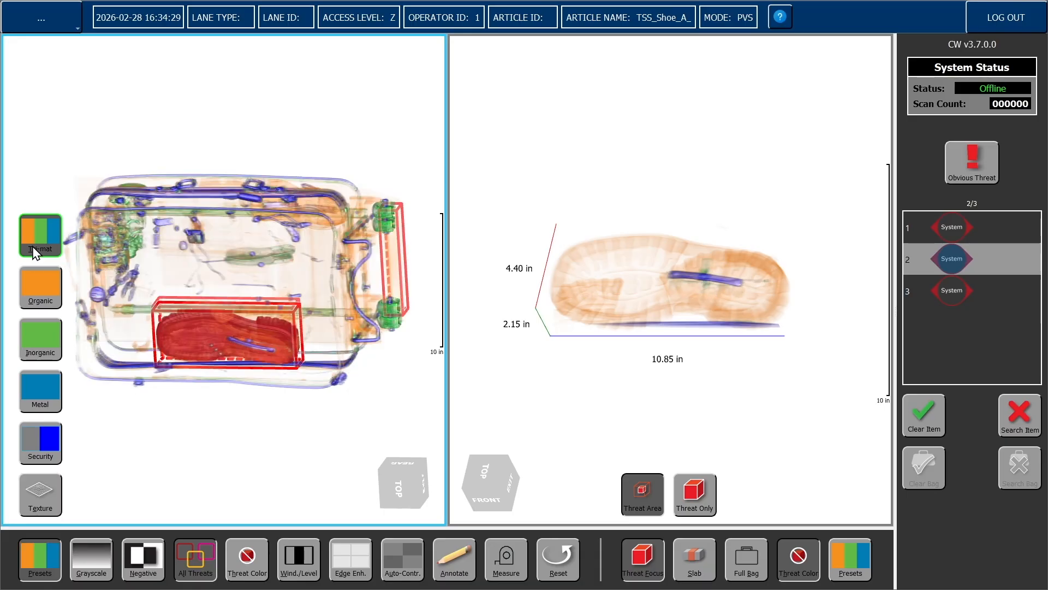
left_click(36, 547)
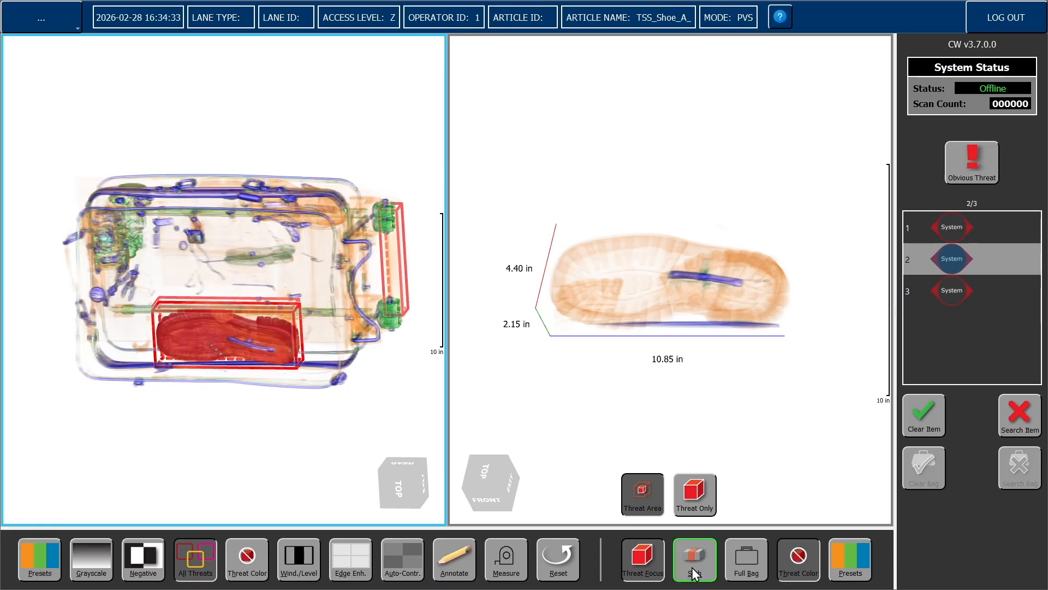
Apply the Texture preset to the shoe threat close-up and rotate the shoe to inspect it from other angles
left_click(859, 561)
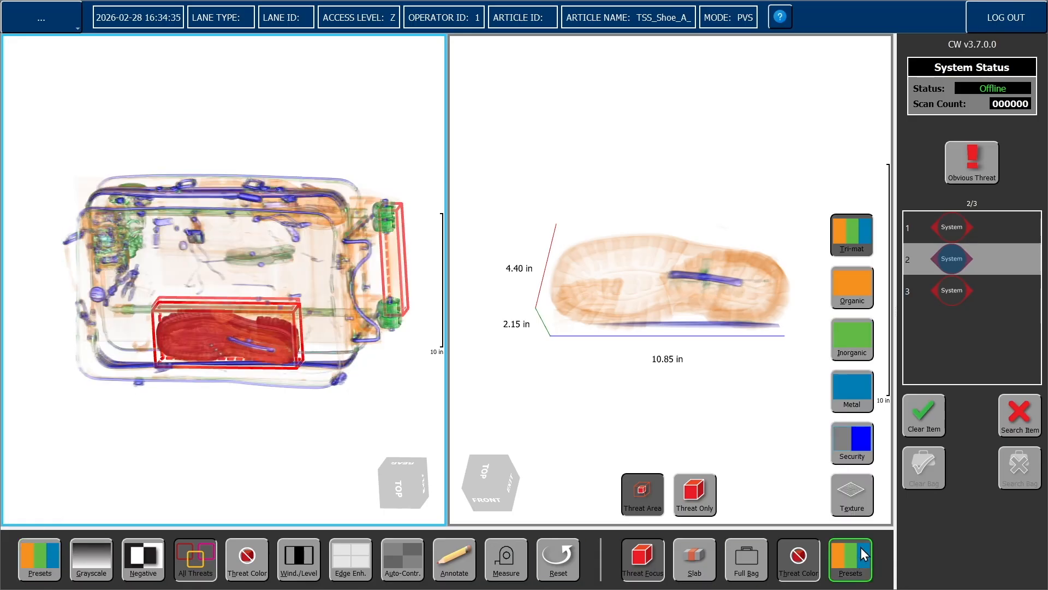
left_click(847, 497)
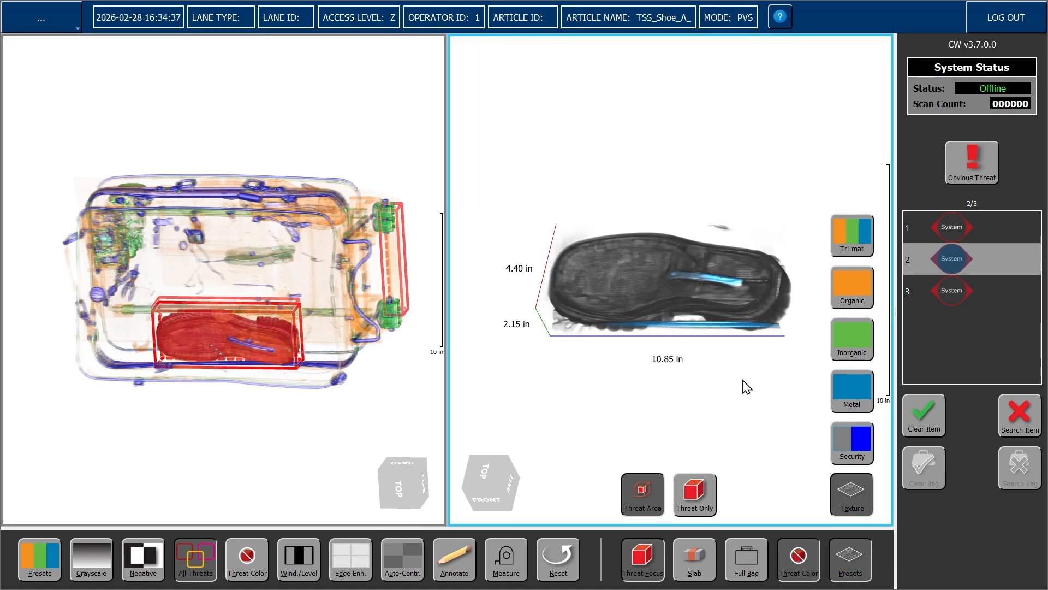
left_click_drag(587, 354, 582, 458)
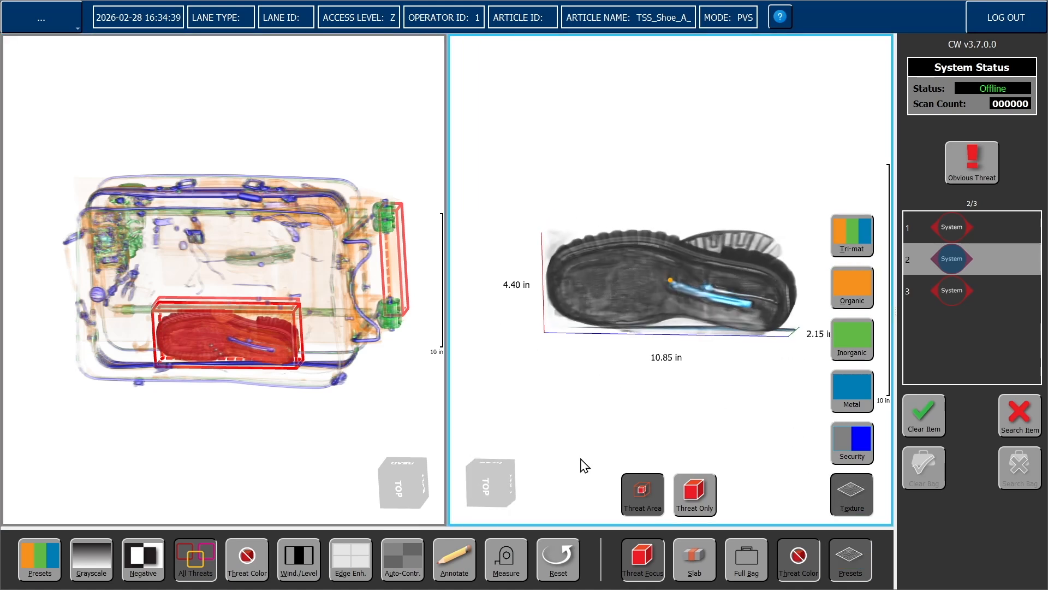
mouse_move(501, 169)
left_mouse_down()
mouse_move(480, 245)
mouse_move(510, 392)
mouse_move(674, 419)
mouse_move(555, 319)
mouse_move(510, 185)
left_mouse_up()
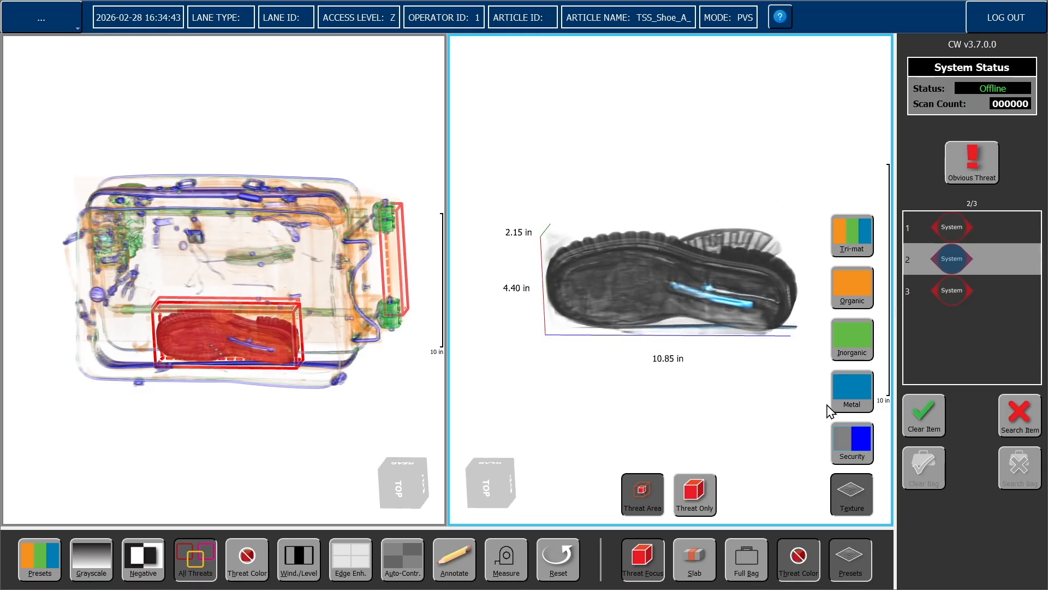
left_click(848, 565)
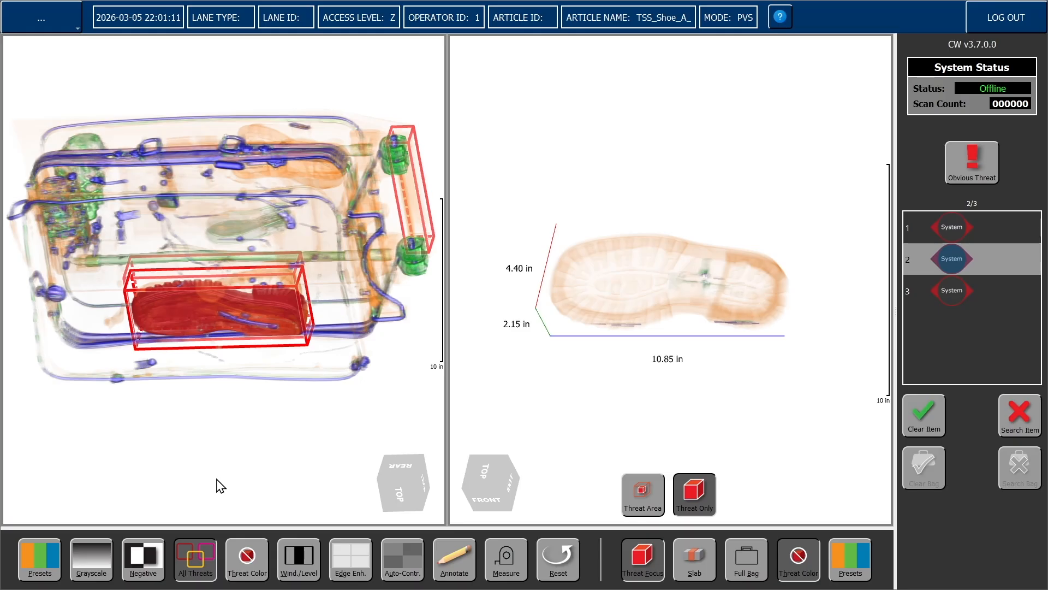
Select the narrow threat between the wheels and return to the shoe threat directly in the bag image
left_click(428, 234)
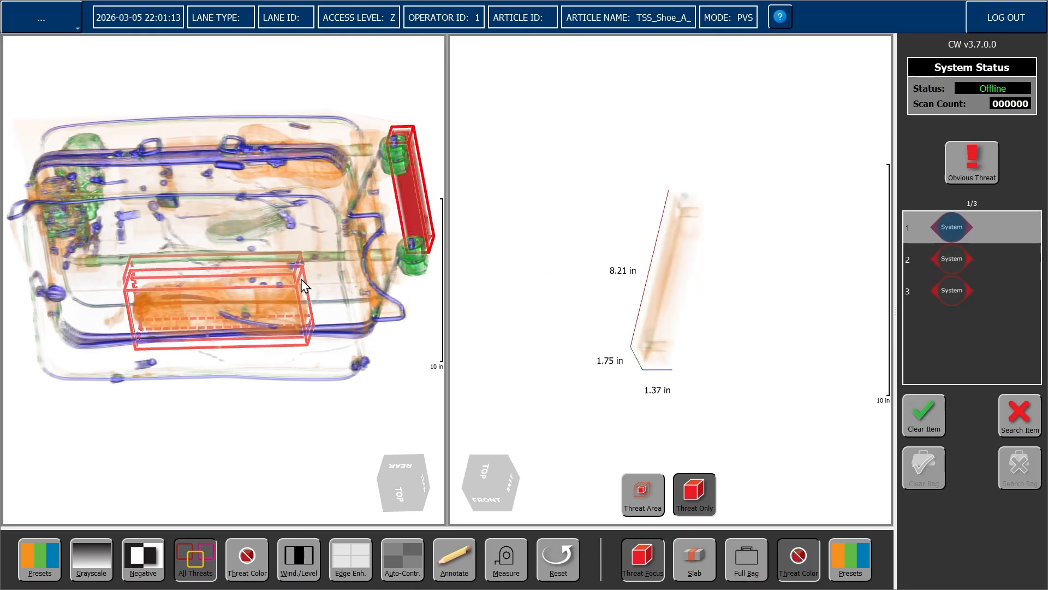
left_click(264, 320)
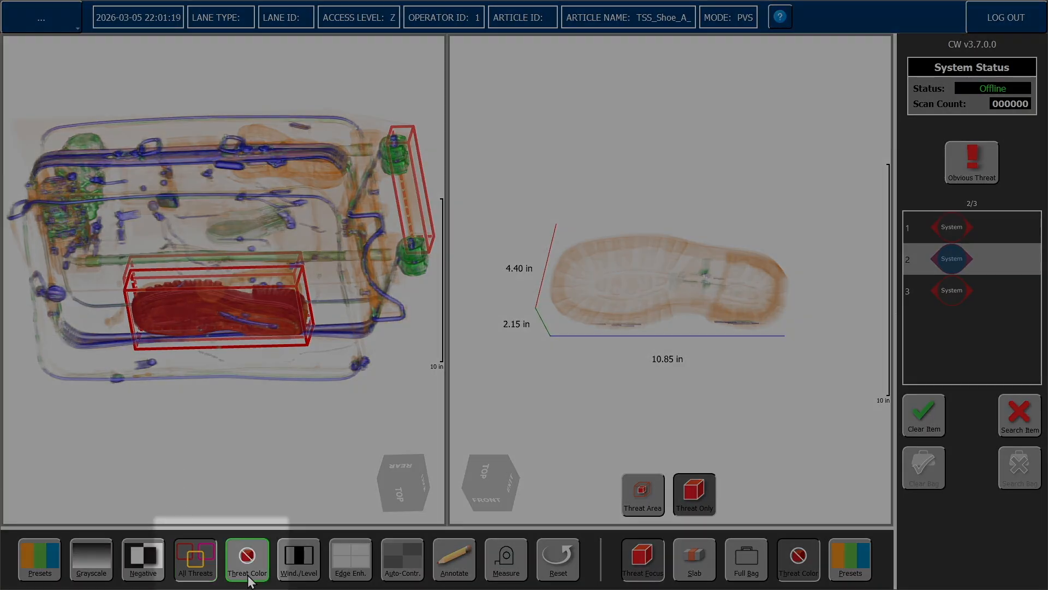
Toggle All Threats and Threat Color off and back on in the full-bag view to compare the threat boxes and highlighting
left_click(207, 576)
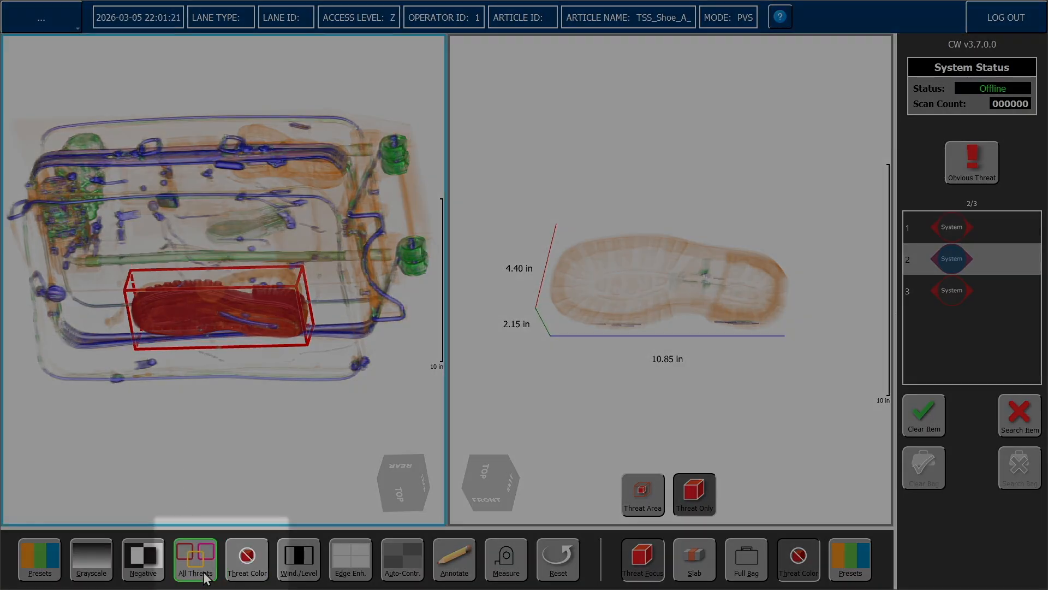
left_click(203, 572)
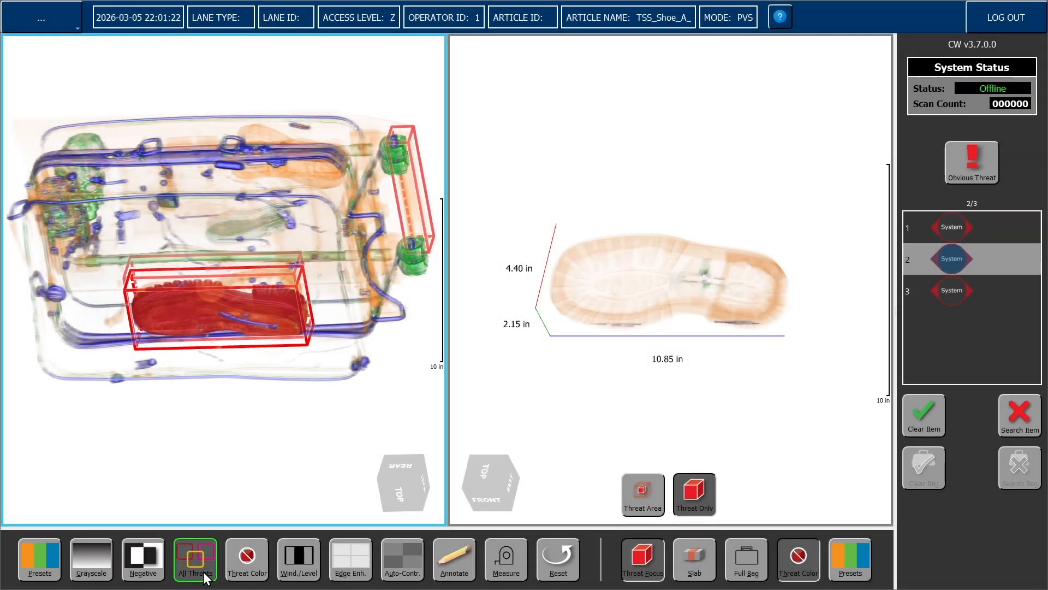
left_click(203, 572)
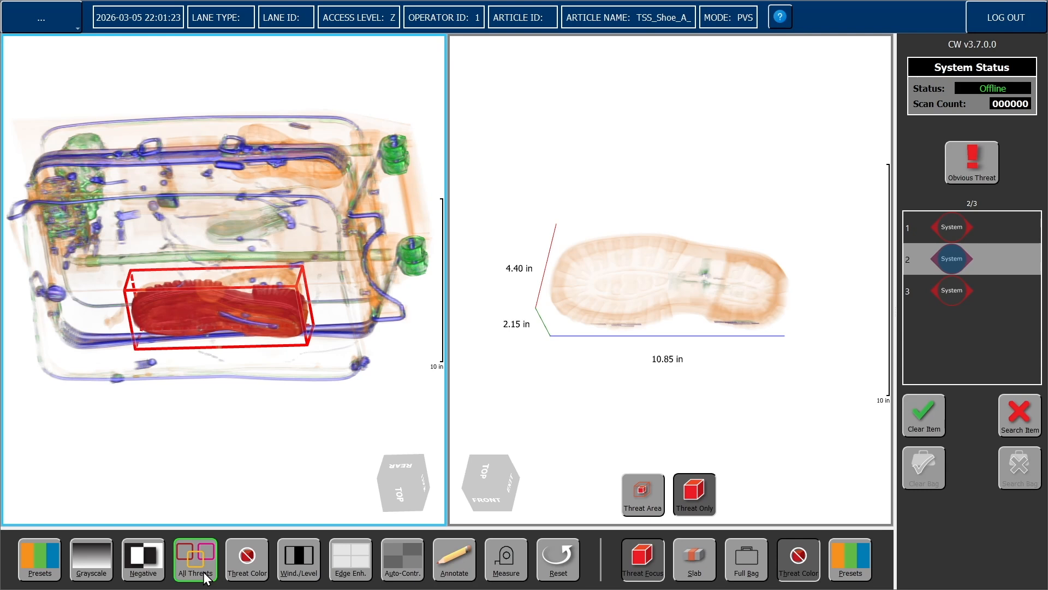
left_click(205, 577)
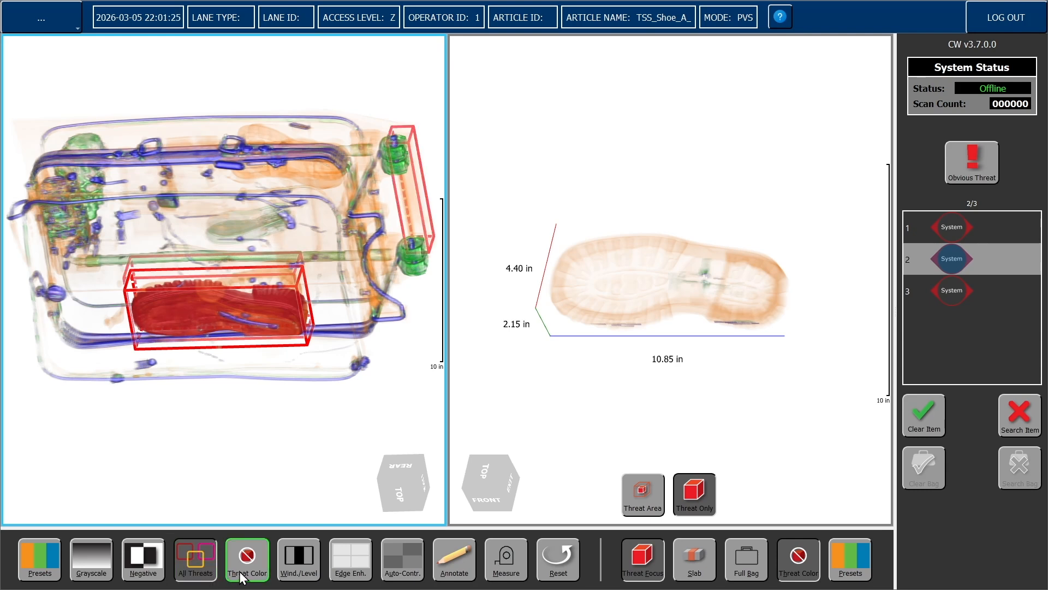
left_click(256, 573)
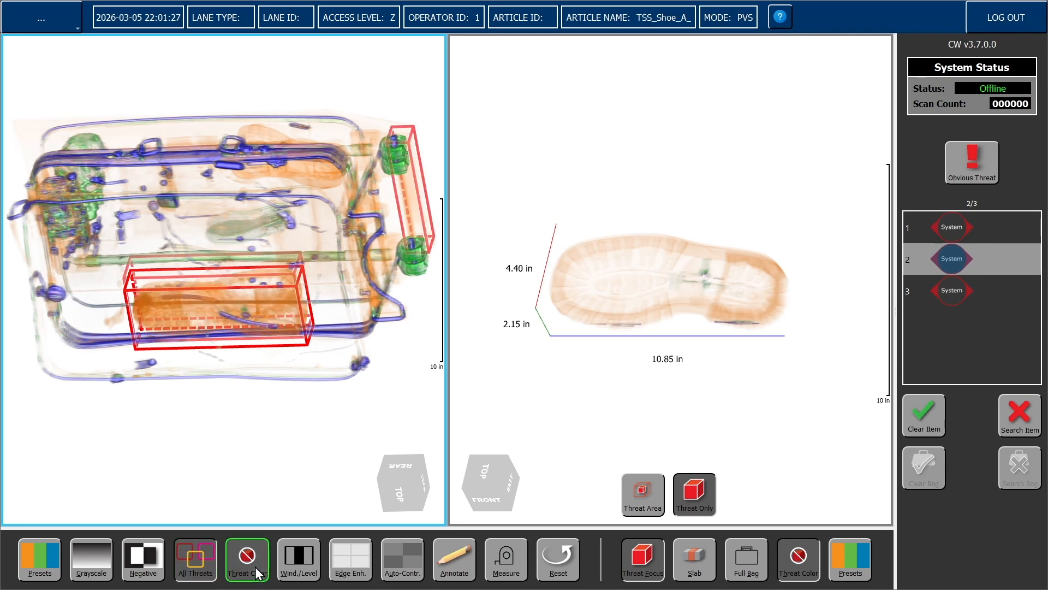
left_click(256, 574)
left_click(680, 449)
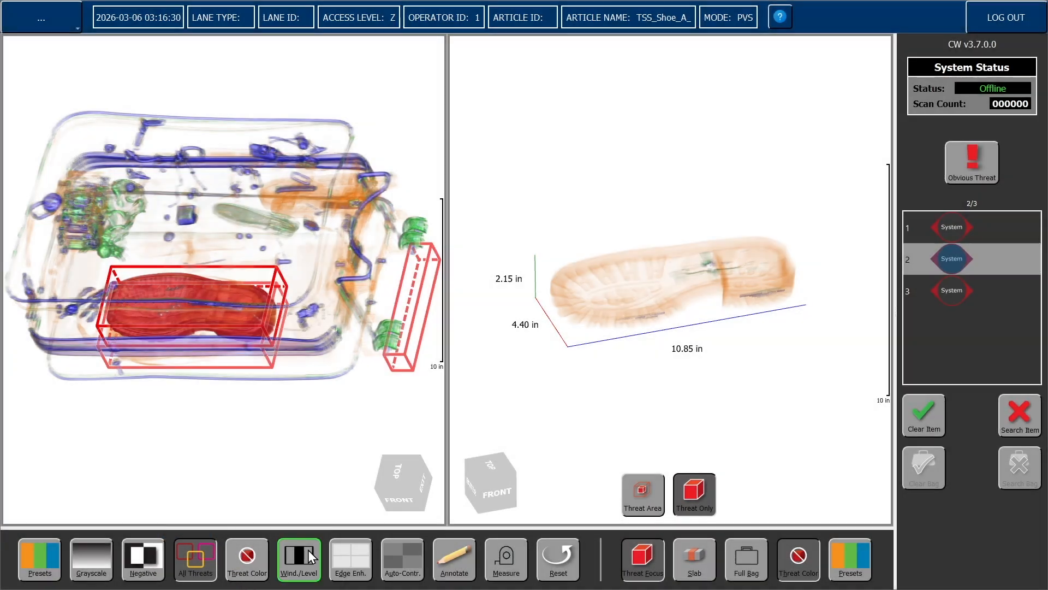
Turn on the Window/Level controls for the full-bag view, narrow the window slightly and raise the level close to its maximum
left_click(308, 552)
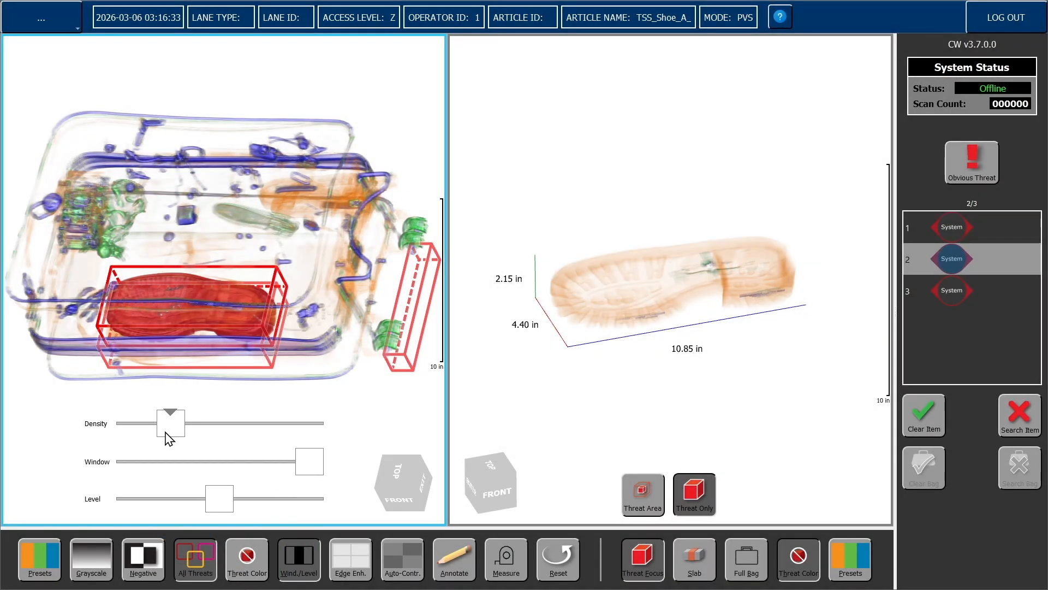
mouse_move(166, 432)
left_mouse_down()
mouse_move(102, 429)
mouse_move(300, 428)
mouse_move(169, 426)
left_mouse_up()
mouse_move(306, 466)
left_mouse_down()
mouse_move(128, 461)
mouse_move(289, 468)
left_mouse_up()
left_click_drag(218, 496, 311, 508)
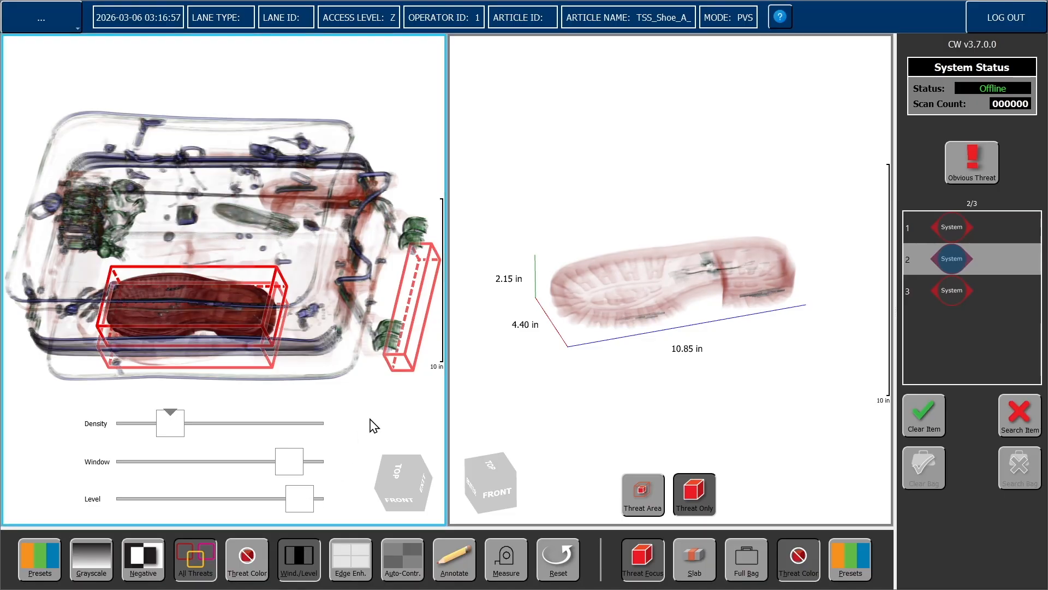
left_click_drag(373, 392, 384, 416)
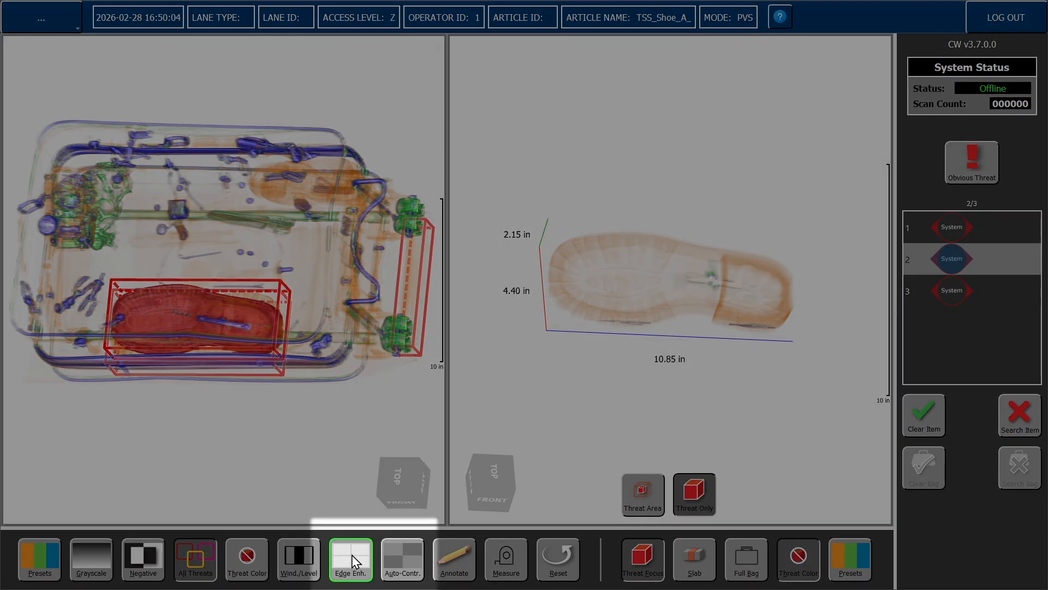
Toggle Edge Enhancement and Auto-Contrast on and off, separately and combined, to compare their effect on the bag and shoe images
left_click(352, 554)
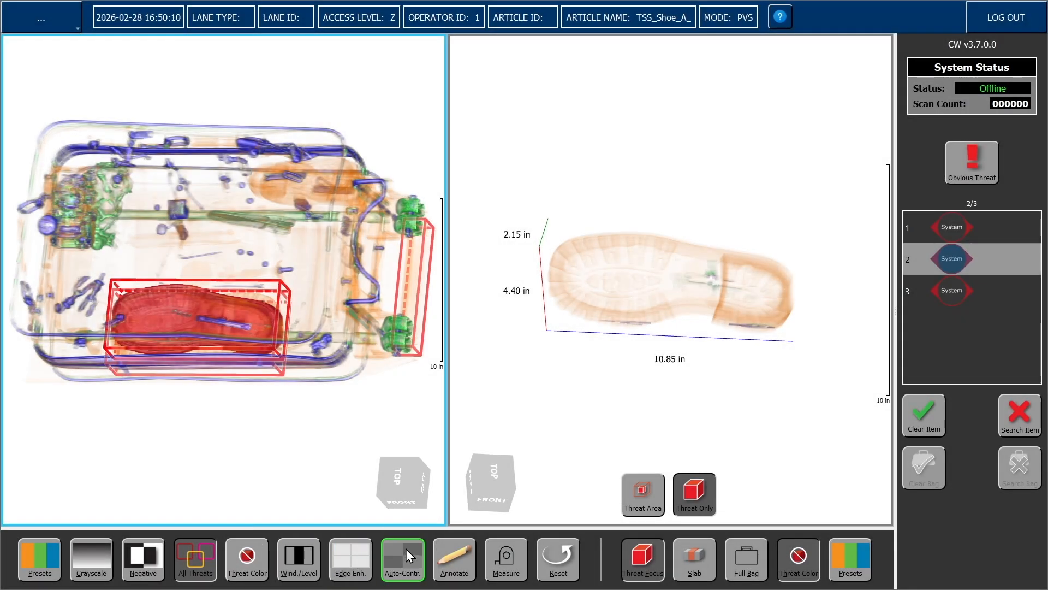
left_click(407, 552)
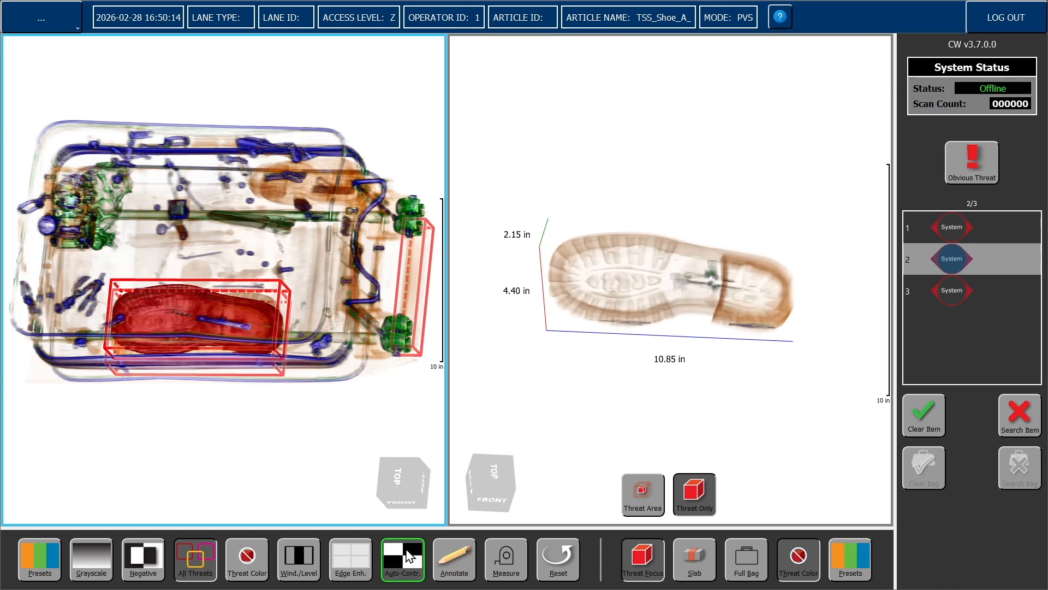
left_click(406, 551)
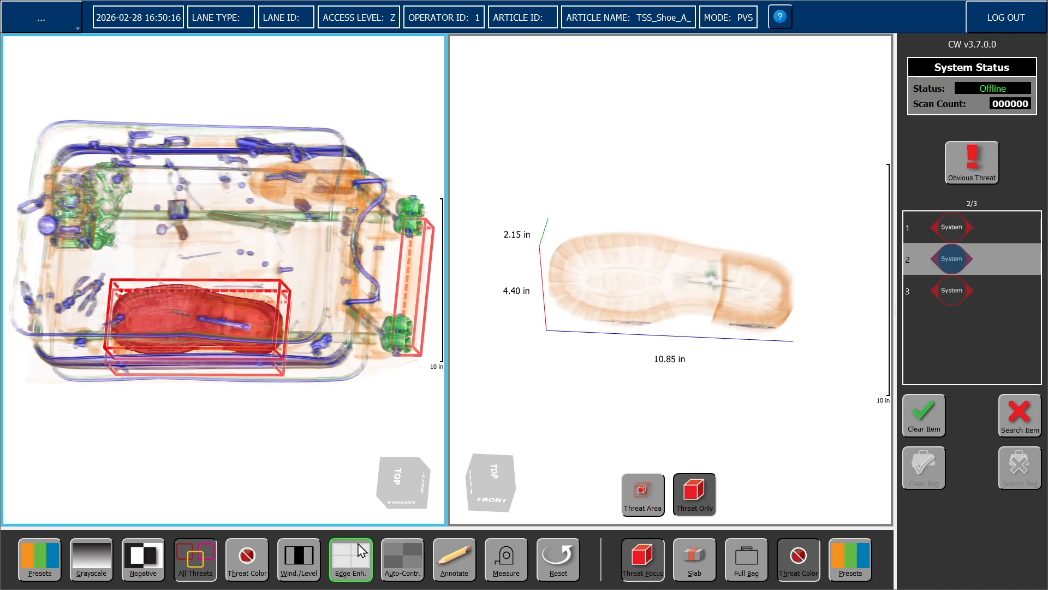
left_click(400, 546)
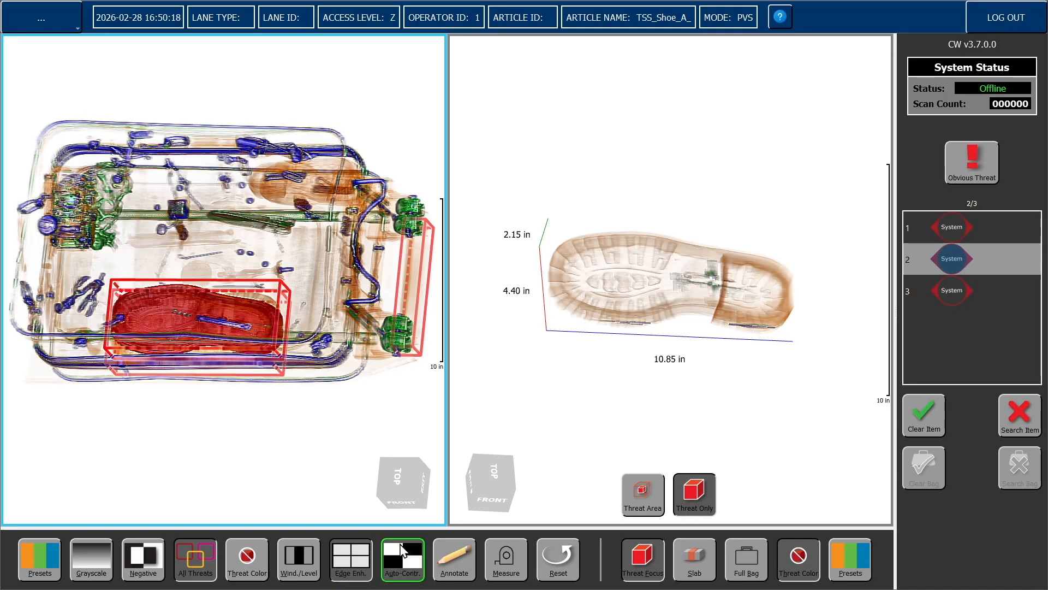
left_click(364, 549)
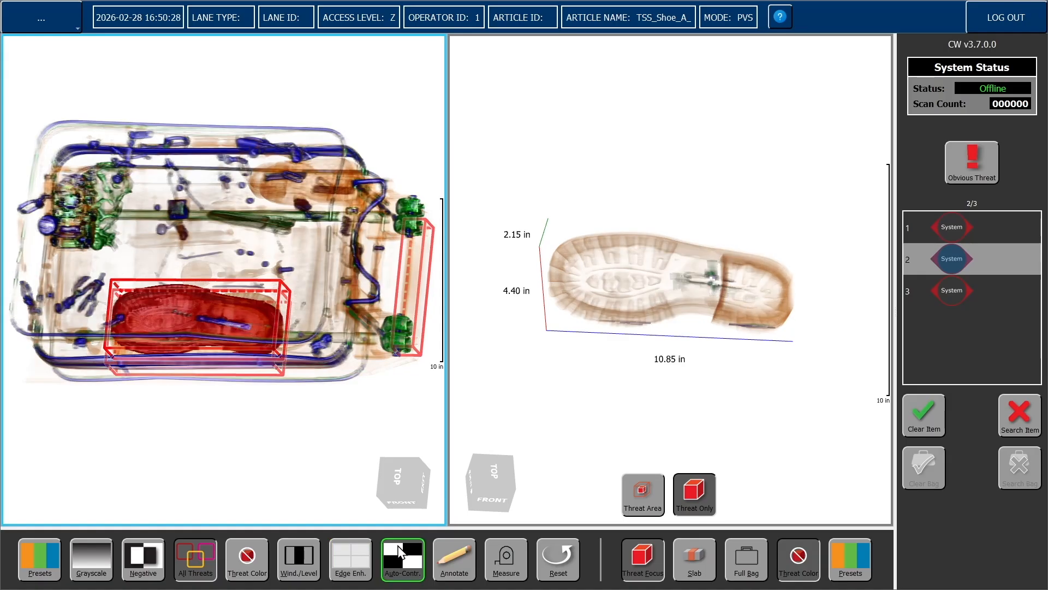
left_click(401, 551)
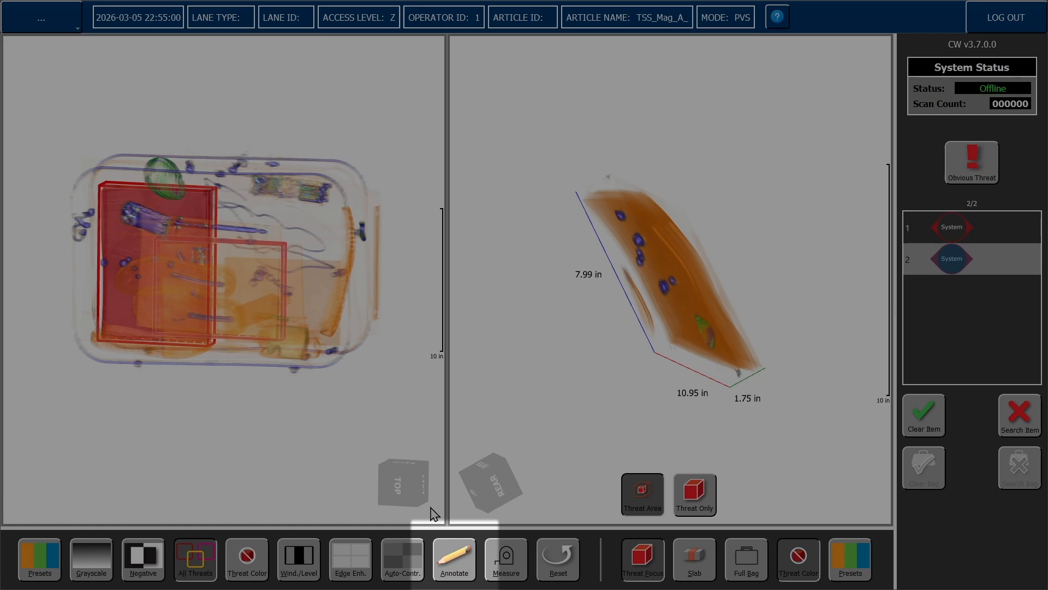
Annotate the shoe at the end of the magazine bag with an operator threat box and resize its faces to about 9.75 × 4.55 × 2.85 in
left_click(449, 548)
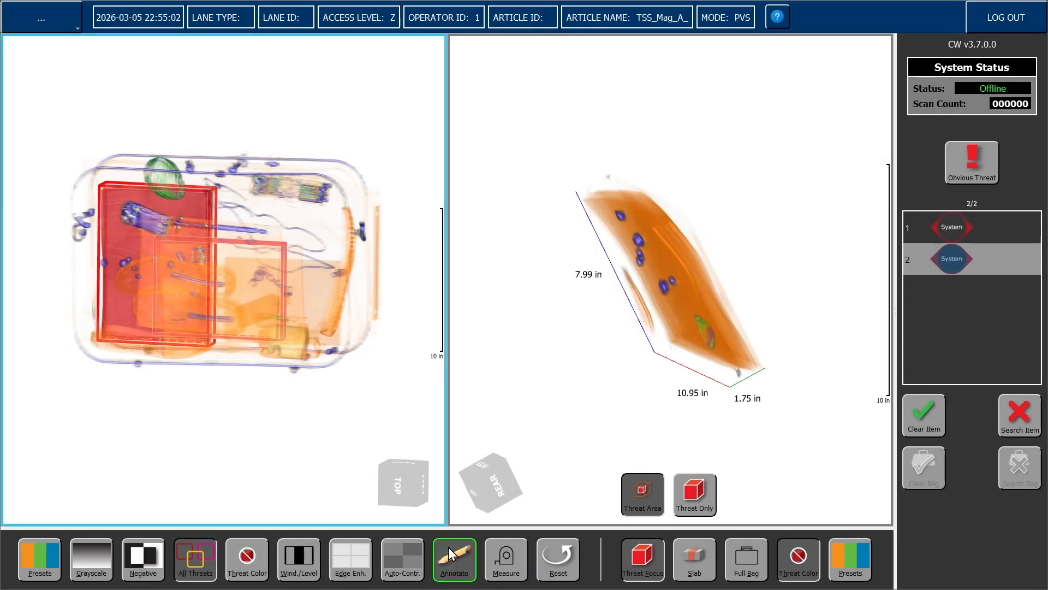
left_click(391, 349)
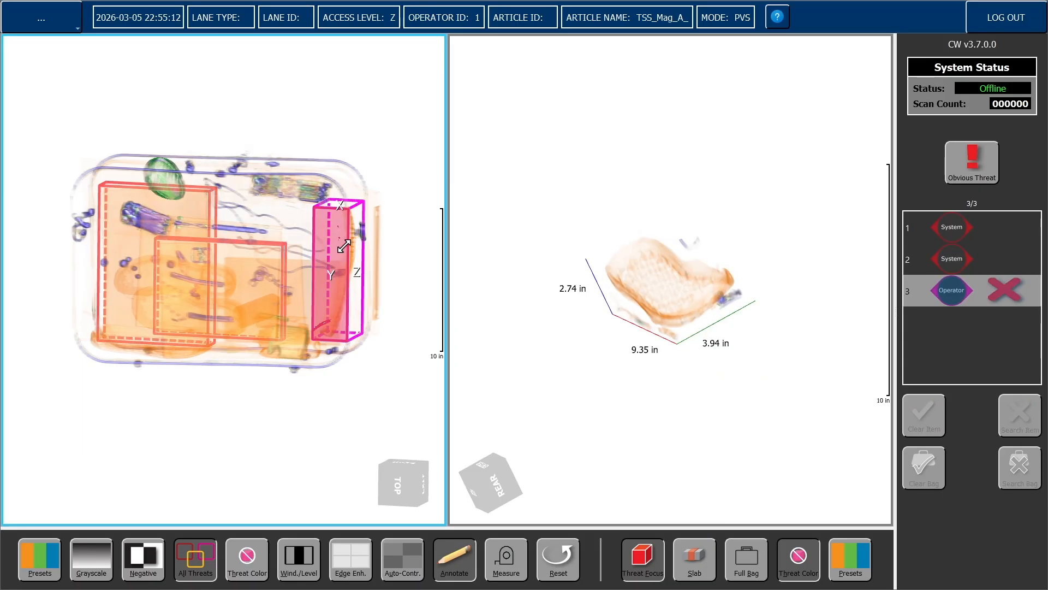
left_click_drag(338, 247, 314, 265)
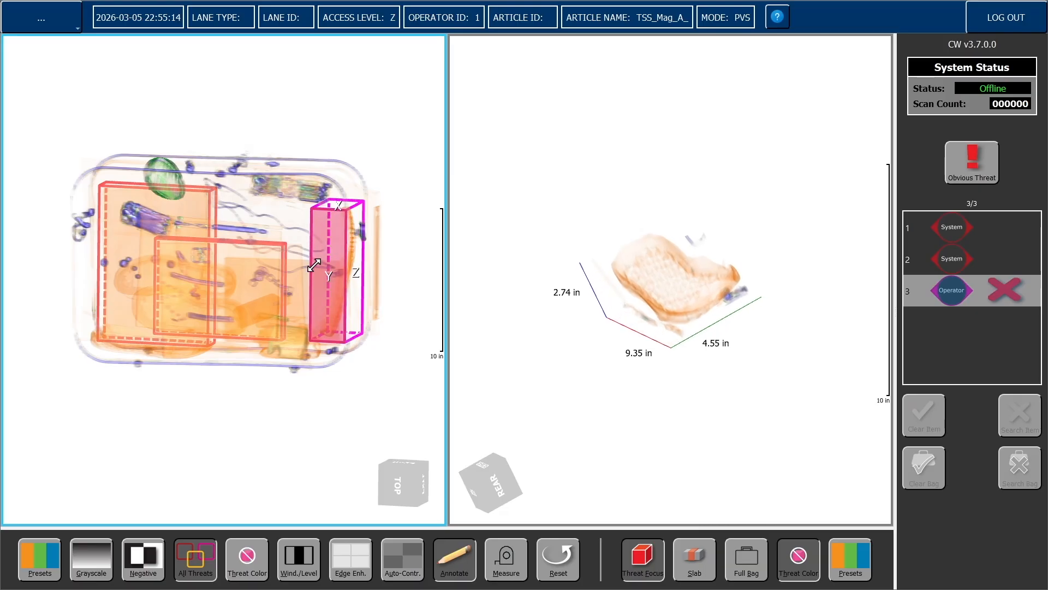
left_click_drag(339, 205, 353, 226)
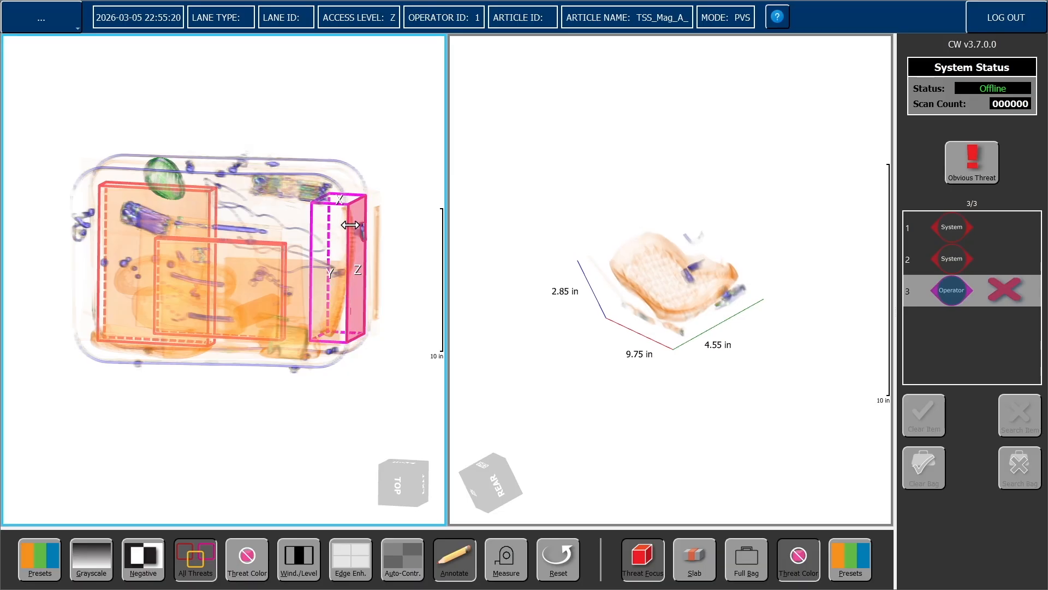
Check the operator box's editing options, enlarge the box to about 11.87 × 5.11 × 3.54 in and adjust its position around the shoe
right_click(350, 225)
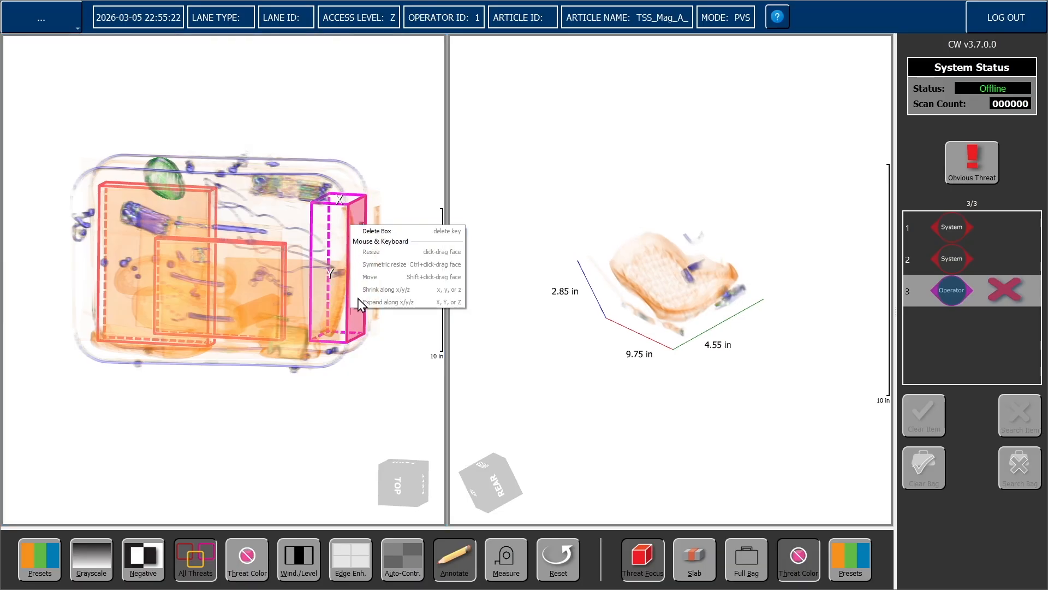
left_click(356, 211)
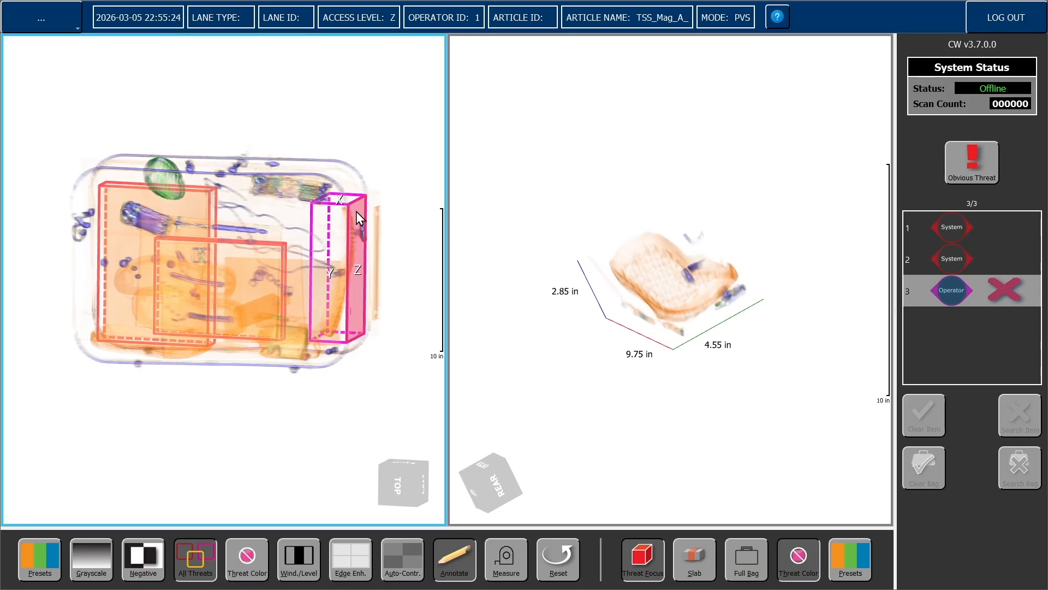
mouse_move(337, 198)
left_mouse_down()
mouse_move(337, 163)
mouse_move(337, 184)
left_mouse_up()
left_click_drag(332, 222, 357, 236)
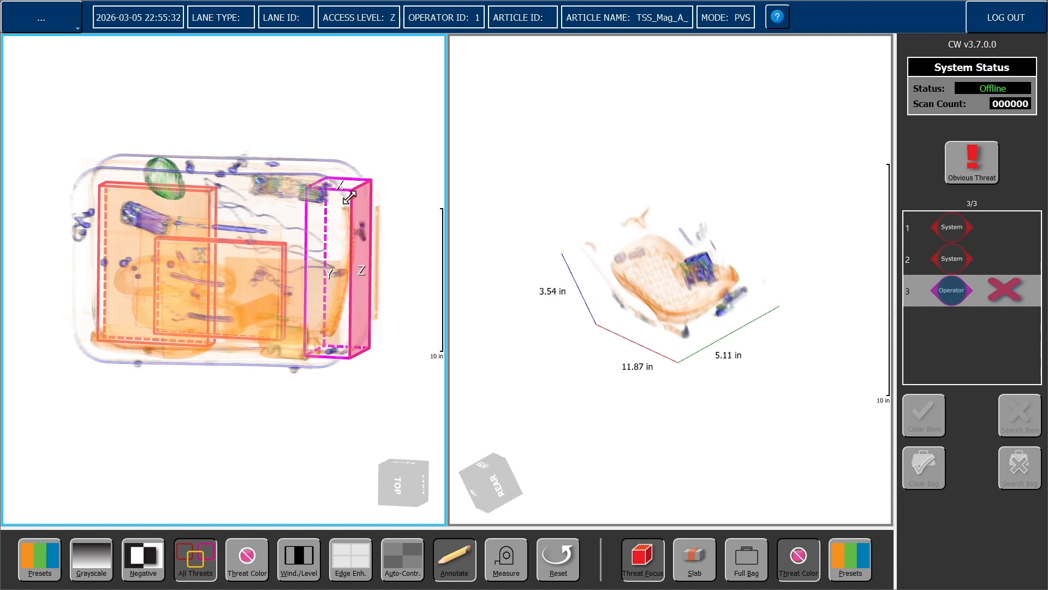
mouse_move(343, 186)
left_mouse_down()
mouse_move(349, 122)
mouse_move(343, 177)
left_mouse_up()
Shrink the operator box along X, Y and Z and expand it again to about 10.30 × 5.51 × 4.11 in
scroll(343, 178, "down", 8)
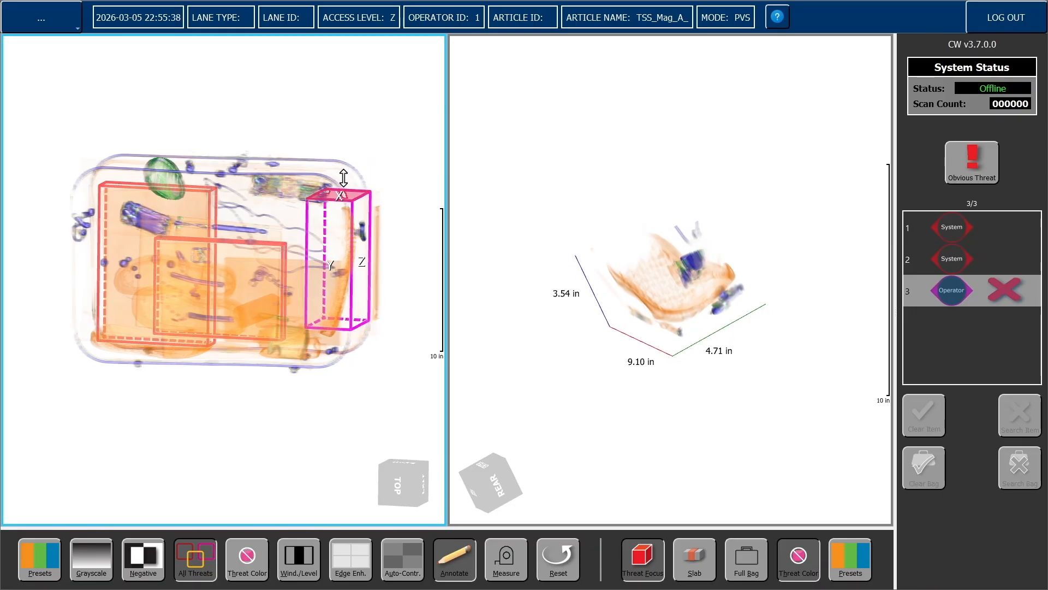
scroll(343, 178, "down", 5)
scroll(343, 178, "down", 4)
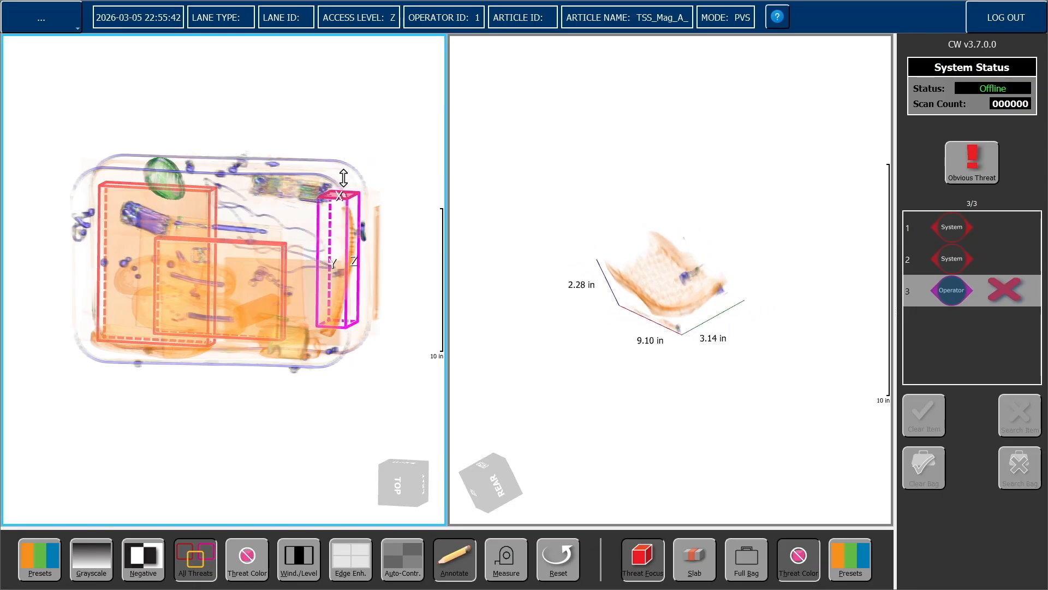
scroll(344, 178, "up", 3)
scroll(343, 178, "up", 7)
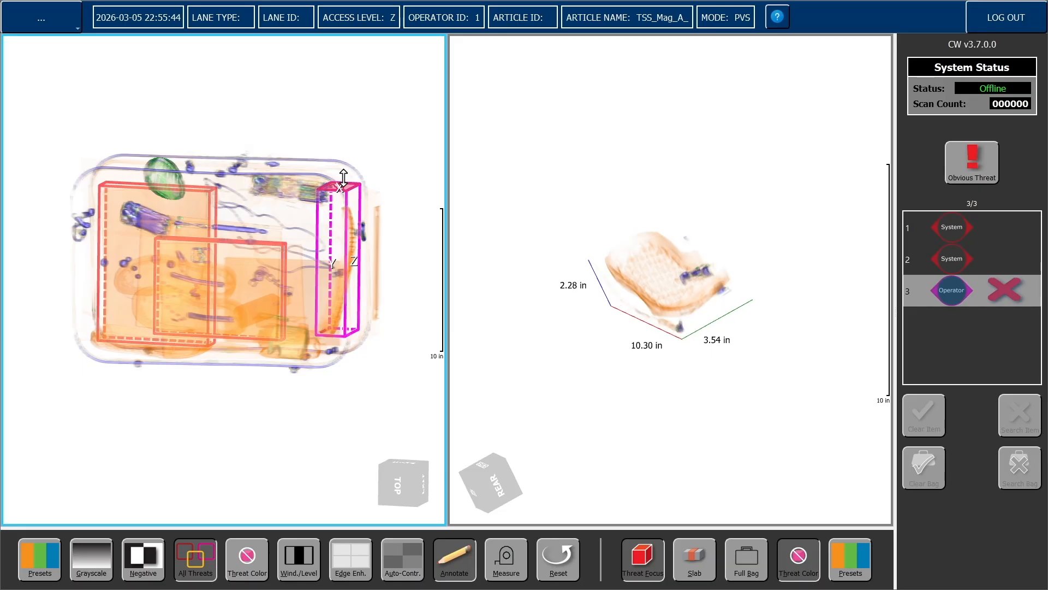
scroll(344, 178, "up", 5)
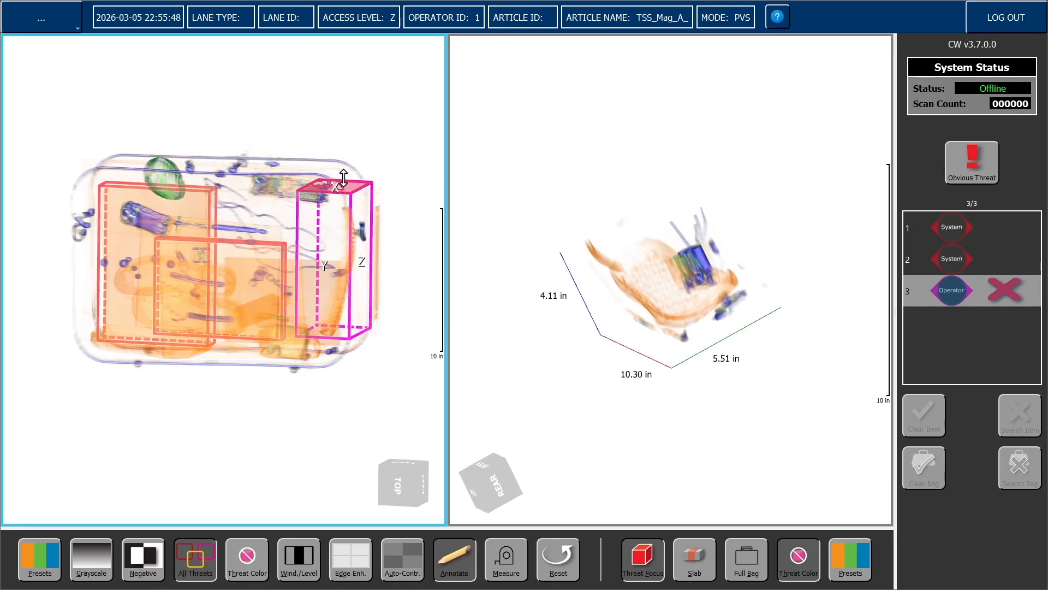
Rotate the annotated shoe in the close-up to inspect it and delete the operator box from the bag image
left_click_drag(811, 243, 613, 425)
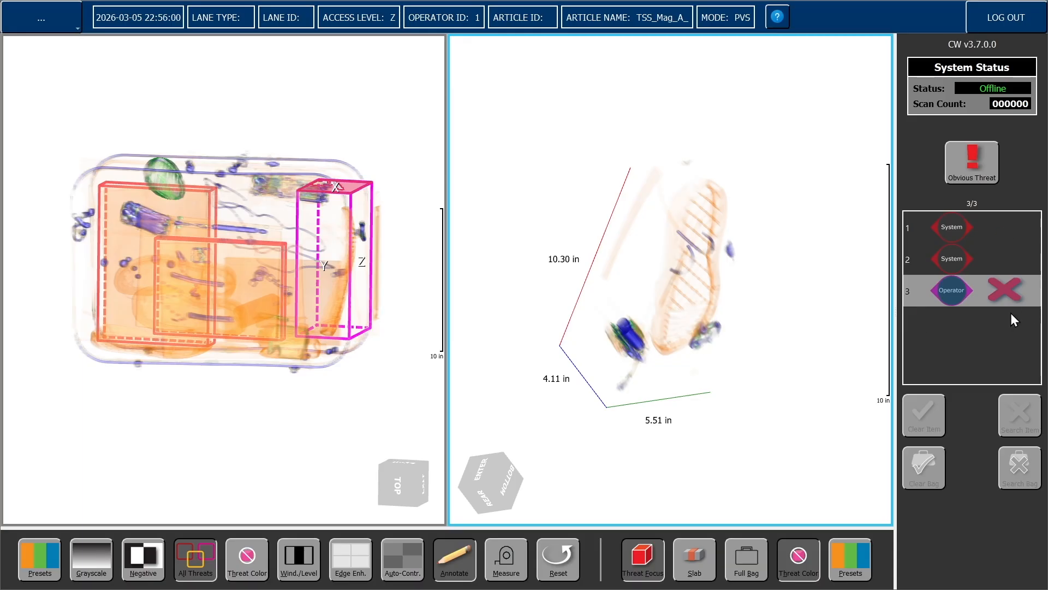
right_click(339, 215)
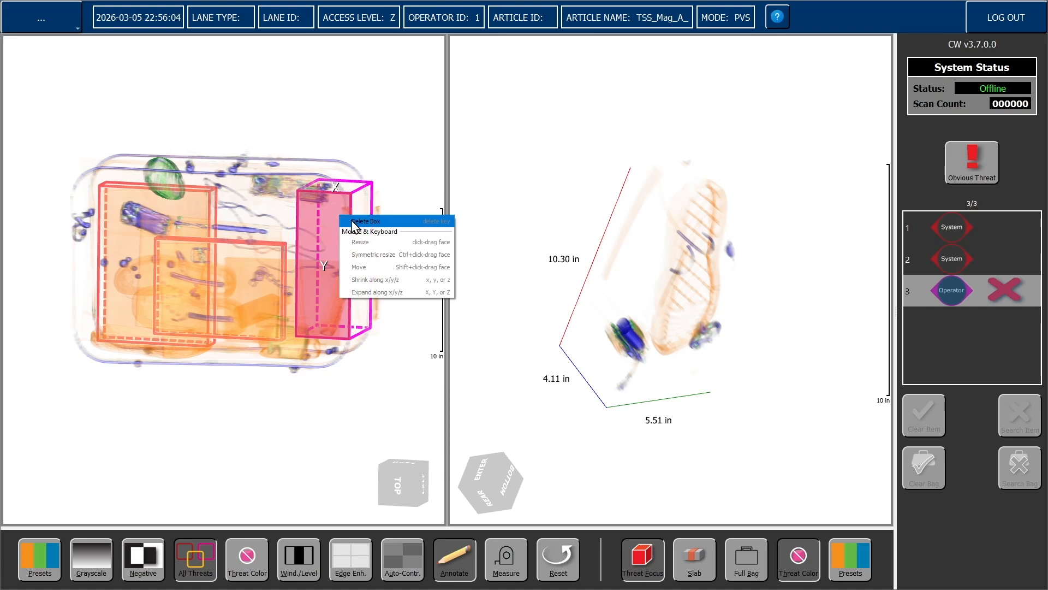
left_click(361, 221)
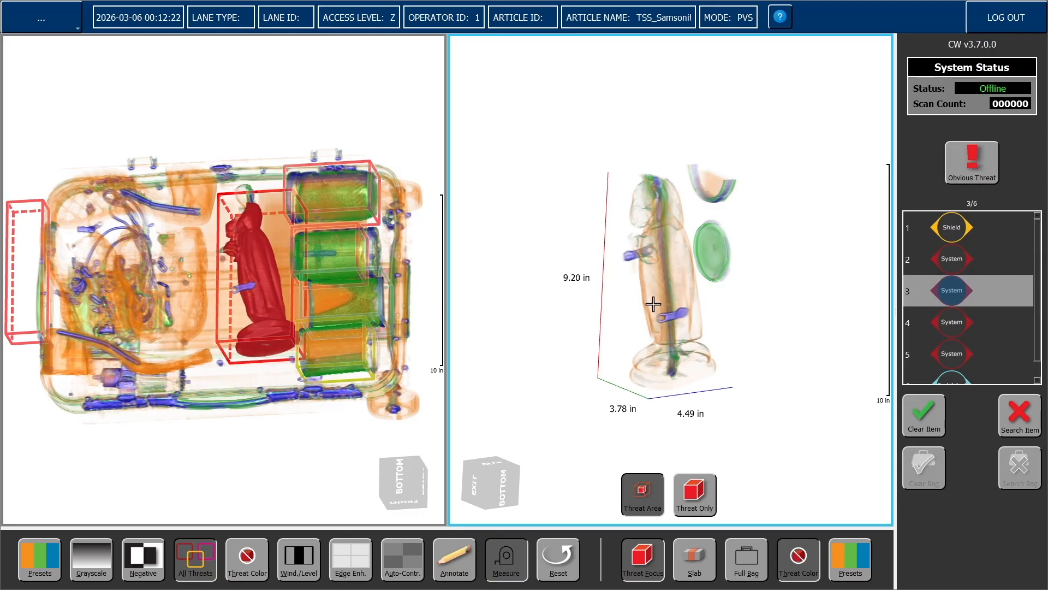
Measure the statue's width across its body in the threat close-up and move both endpoints to measure across its base
left_click_drag(644, 299, 698, 294)
left_click_drag(697, 294, 698, 294)
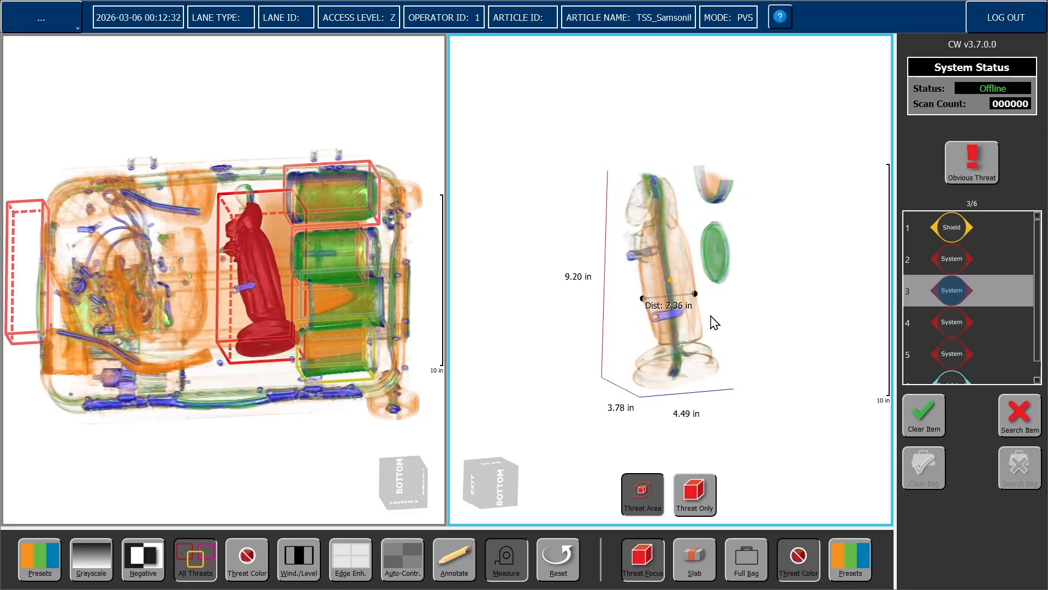
left_click_drag(695, 292, 718, 371)
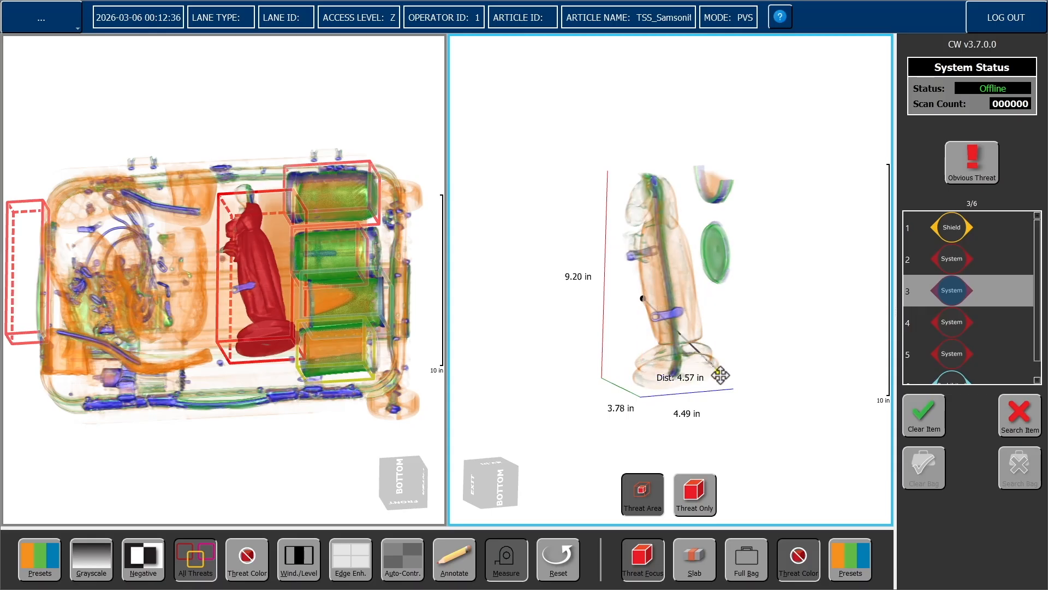
left_click_drag(641, 300, 631, 376)
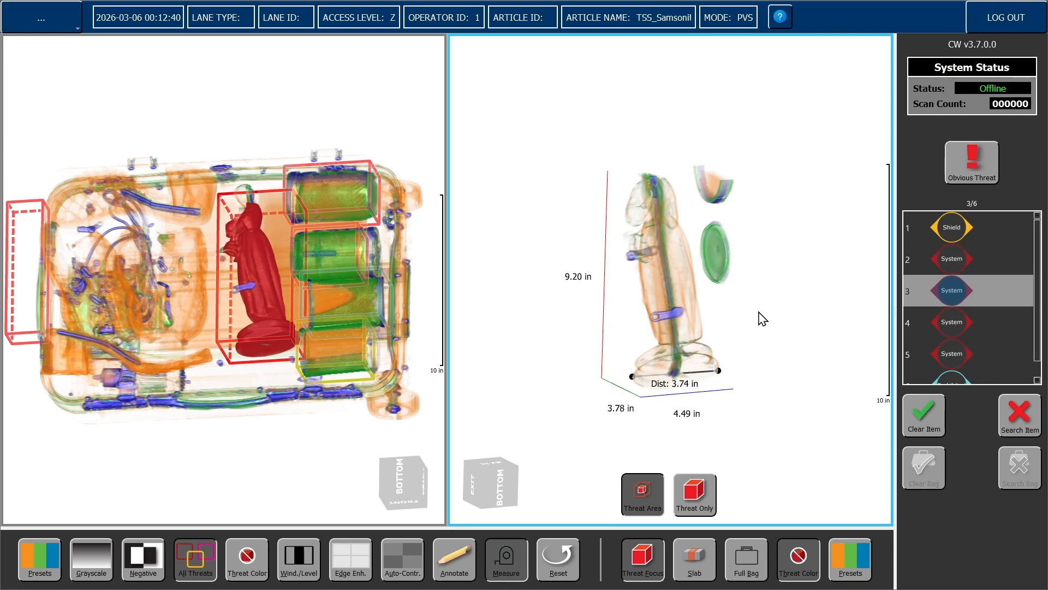
left_click_drag(776, 260, 760, 351)
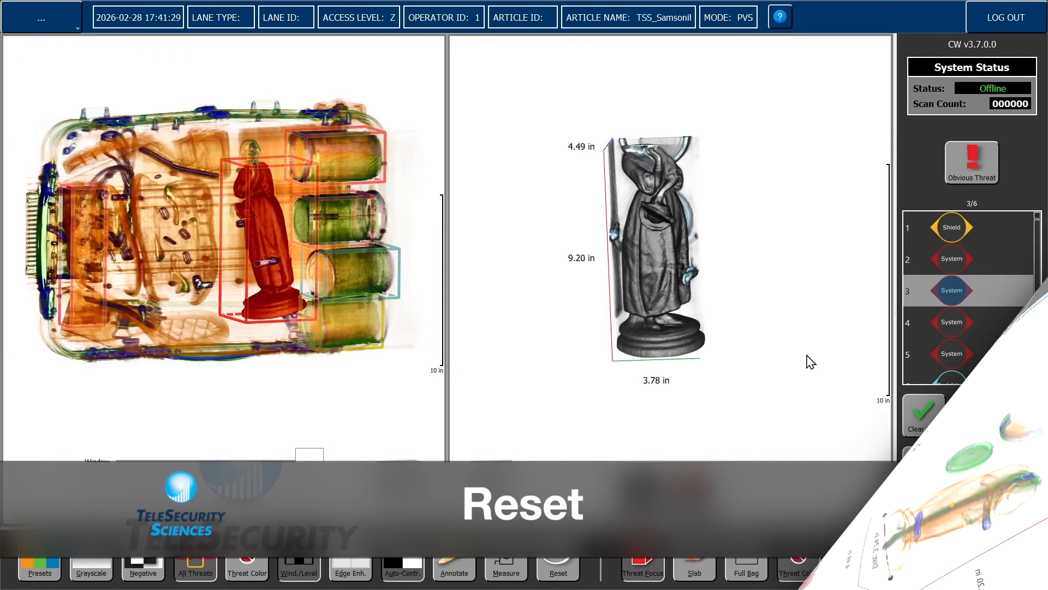
Switch the statue close-up between Threat Only and Threat Area and rotate it to compare the isolated statue with its surroundings
left_click(696, 497)
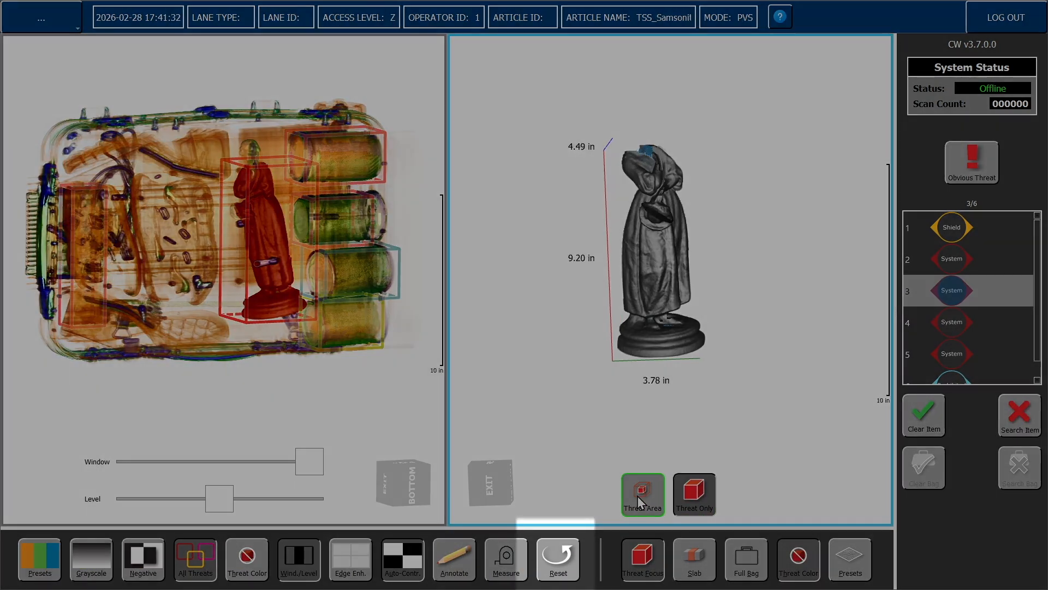
left_click(637, 496)
left_click_drag(779, 388, 673, 409)
left_click(704, 486)
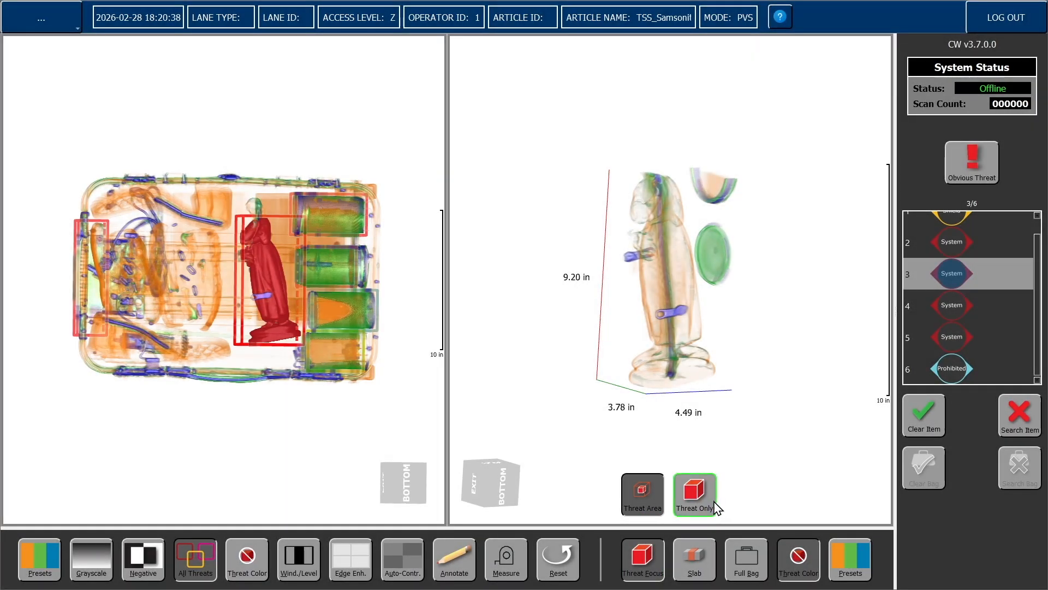
left_click(710, 506)
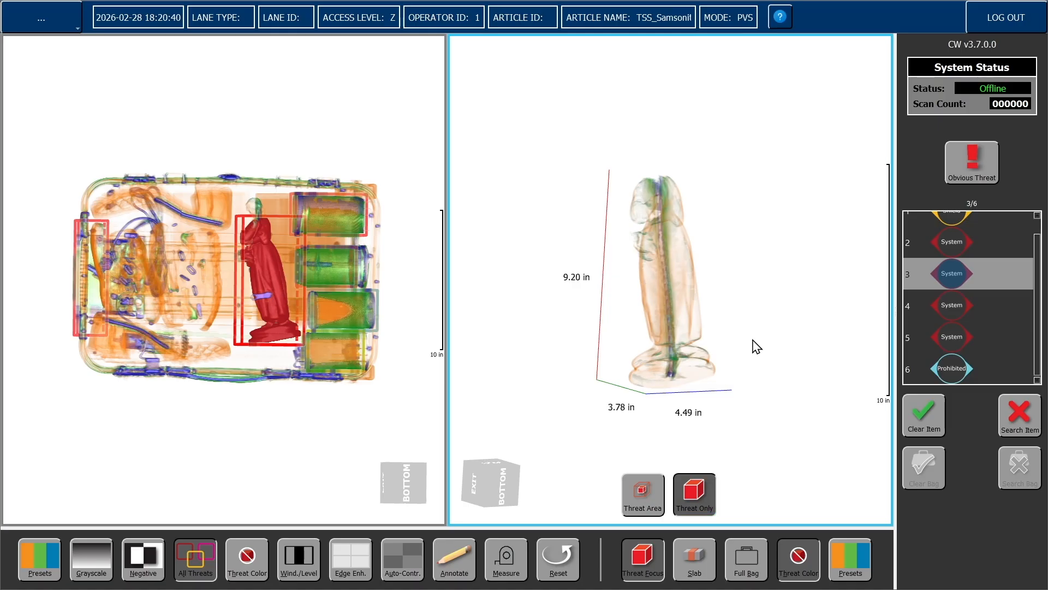
left_click(648, 509)
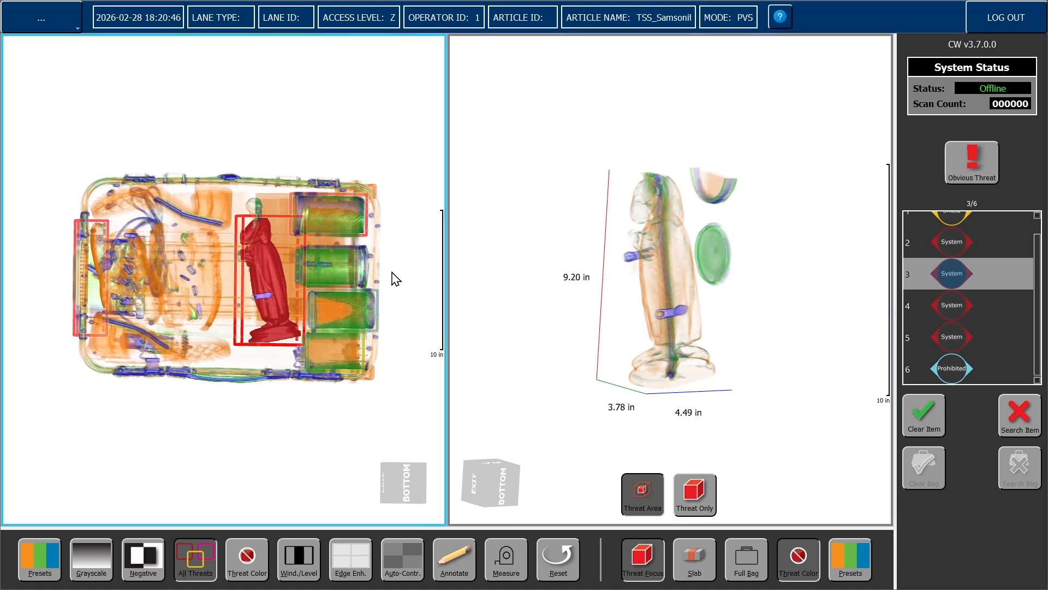
Select the second can from the top in the bag image and compare its Threat Only and Threat Area views
left_click(345, 262)
left_click(496, 280)
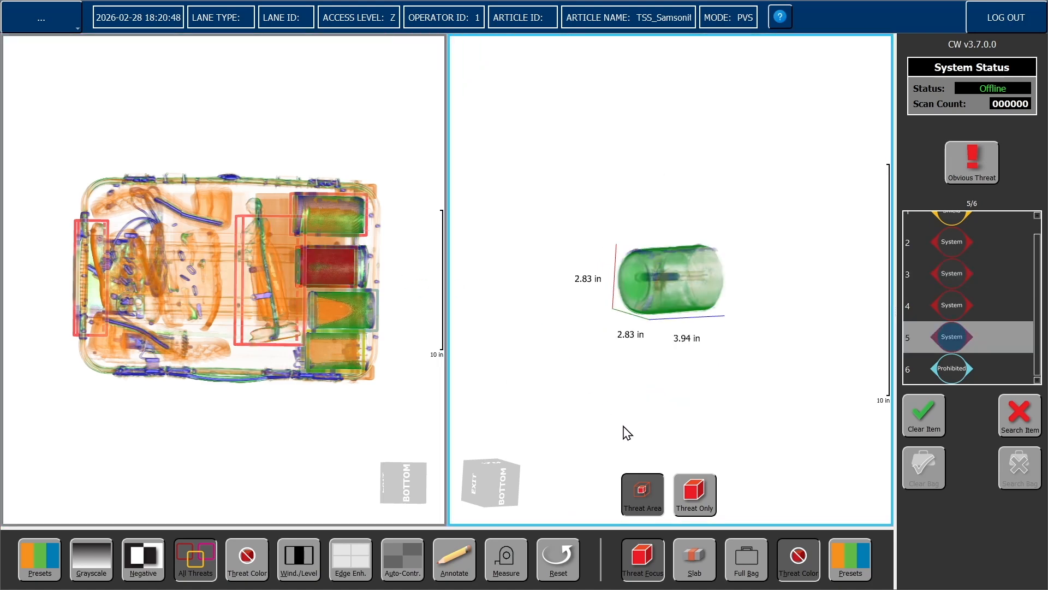
left_click(701, 494)
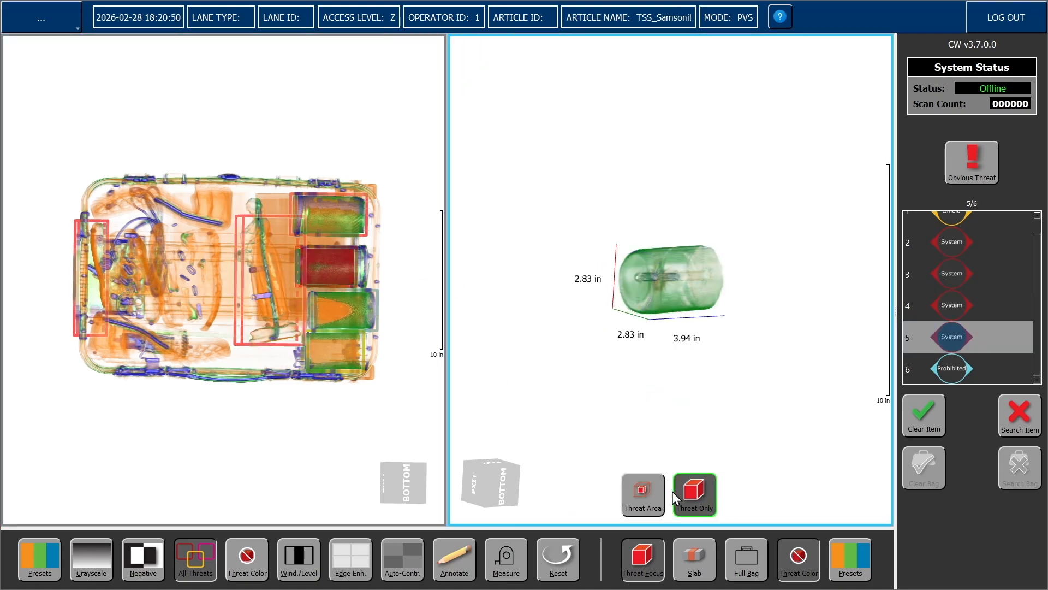
left_click(651, 492)
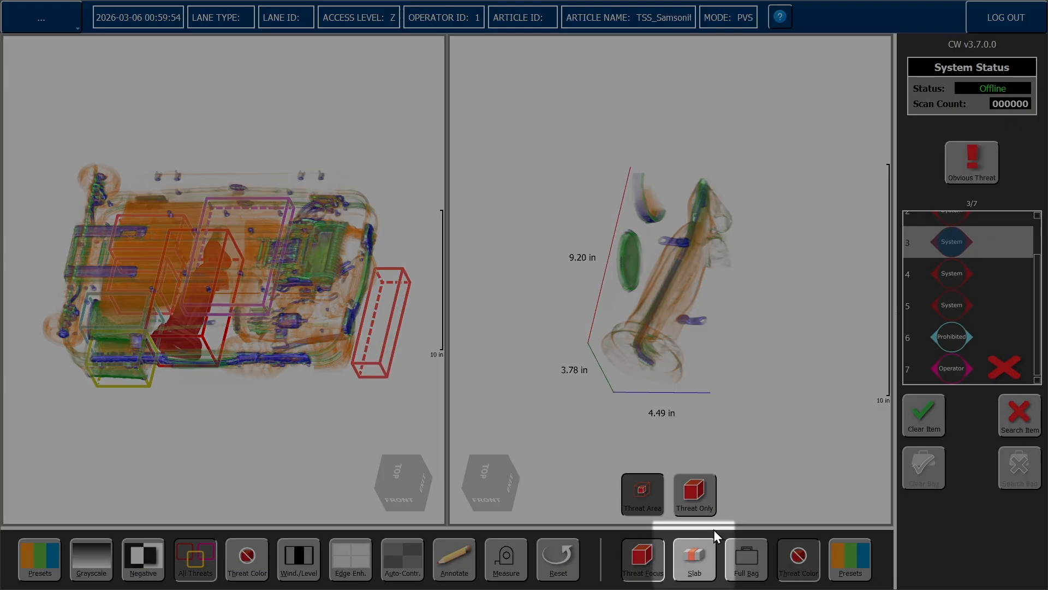
Switch the close-up view from Threat Focus to Slab
left_click(705, 544)
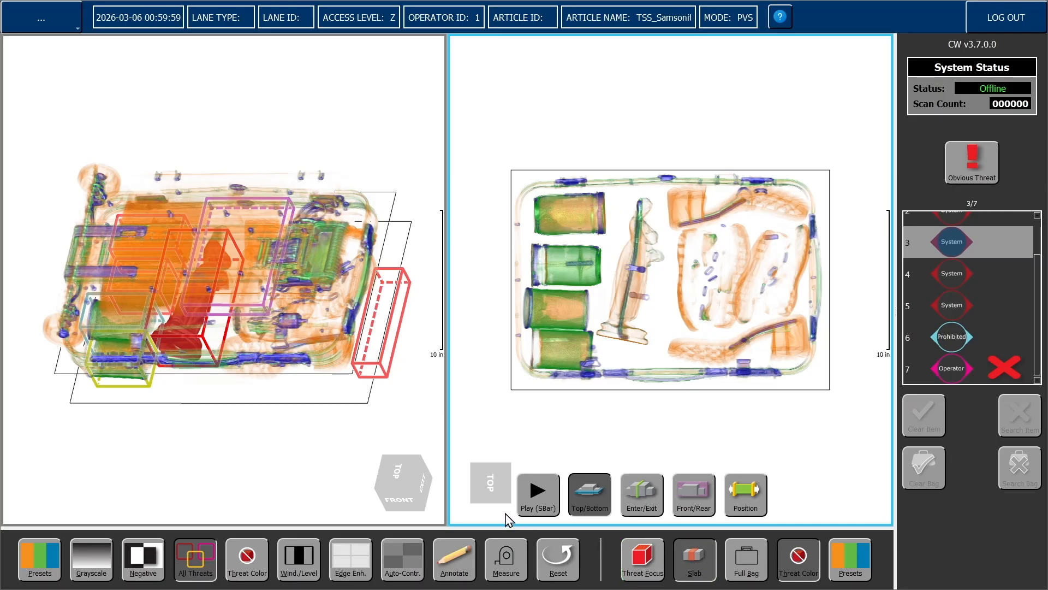
Play the moving slab through the bag and switch its direction from Top/Bottom to Enter/Exit and Front/Rear
left_click(537, 509)
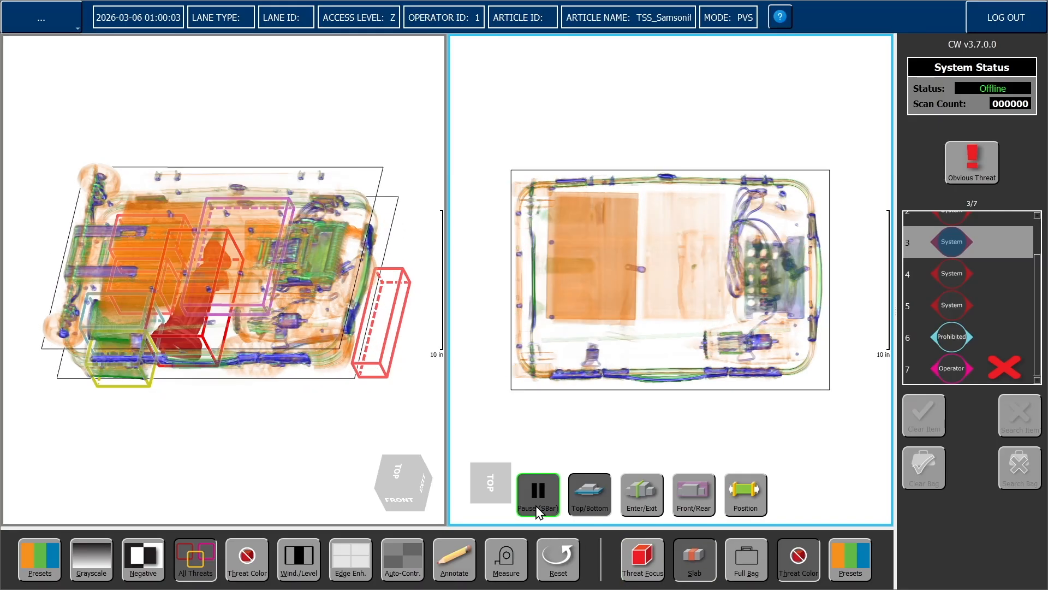
left_click(647, 510)
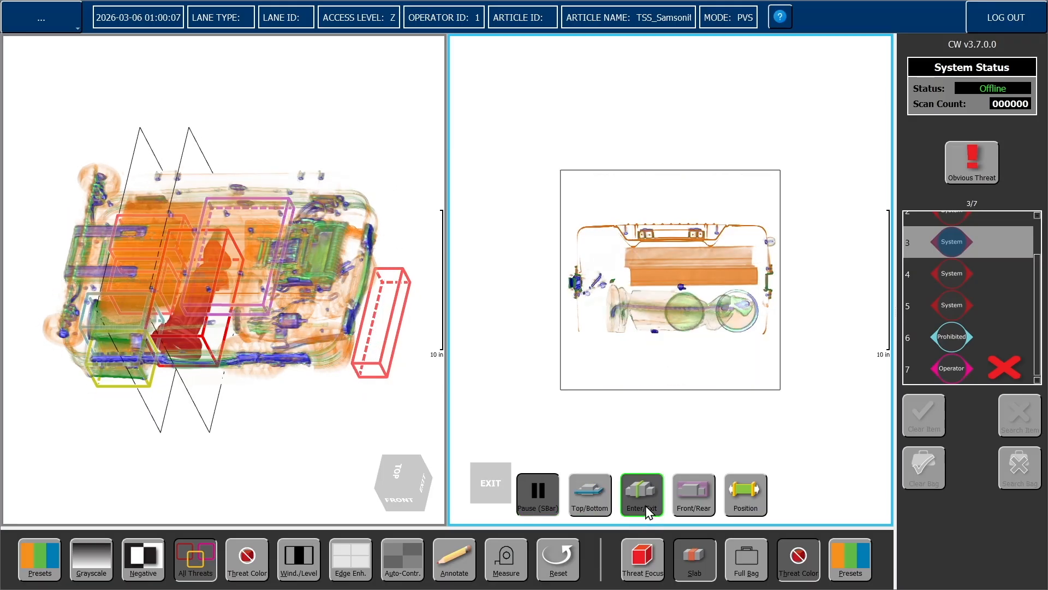
left_click(695, 507)
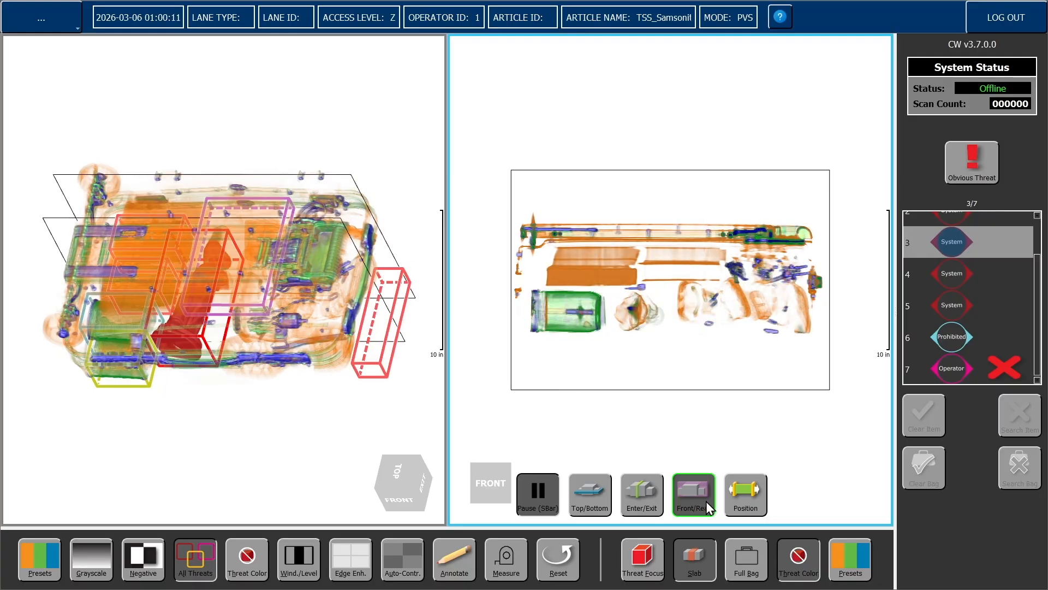
Show the slab position slider, set the slab direction back to Top/Bottom, and pause playback
left_click(742, 494)
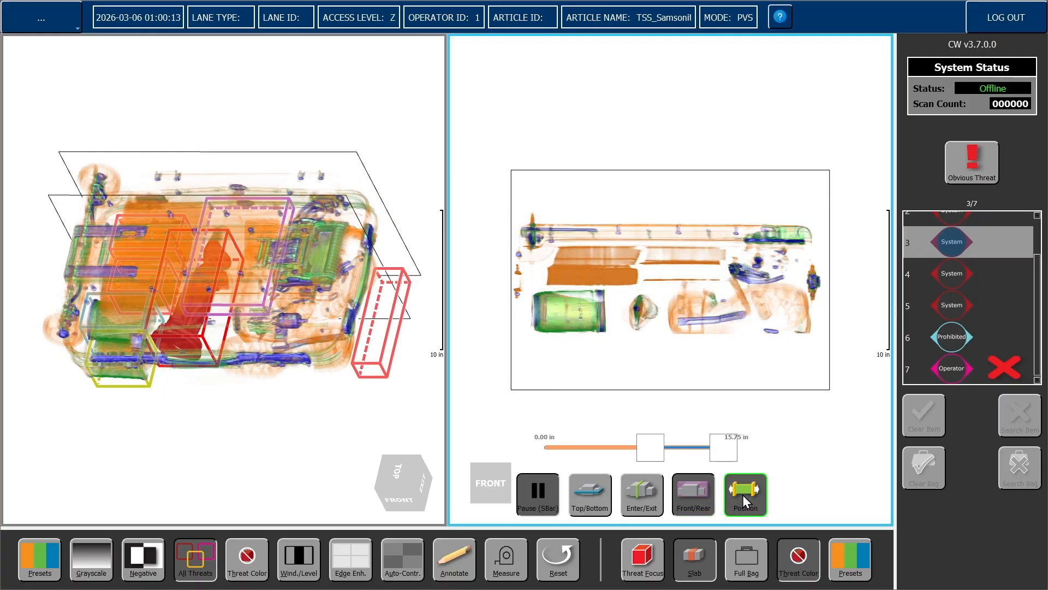
left_click(594, 496)
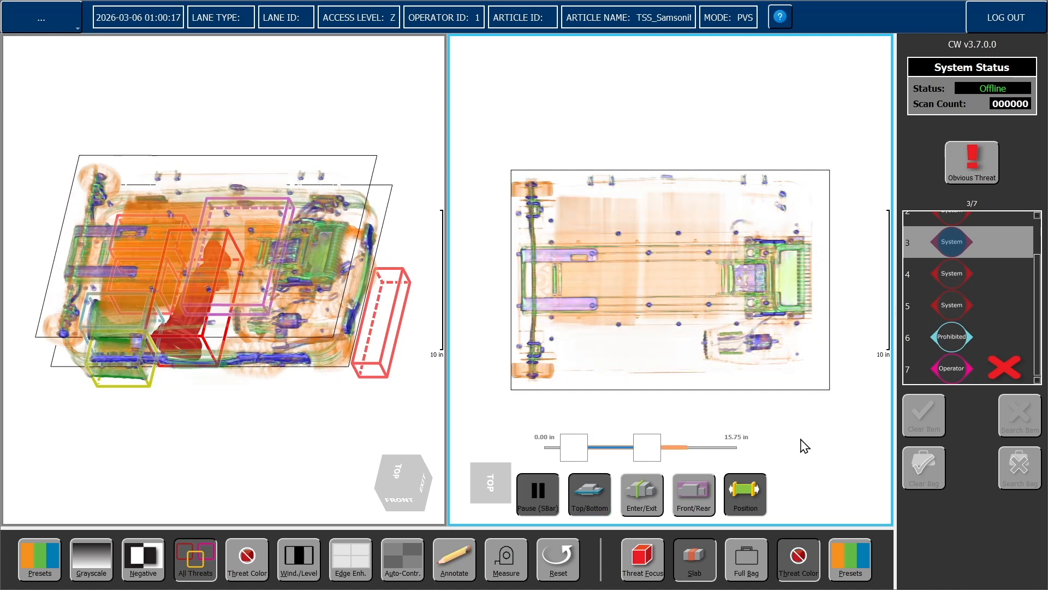
key("space")
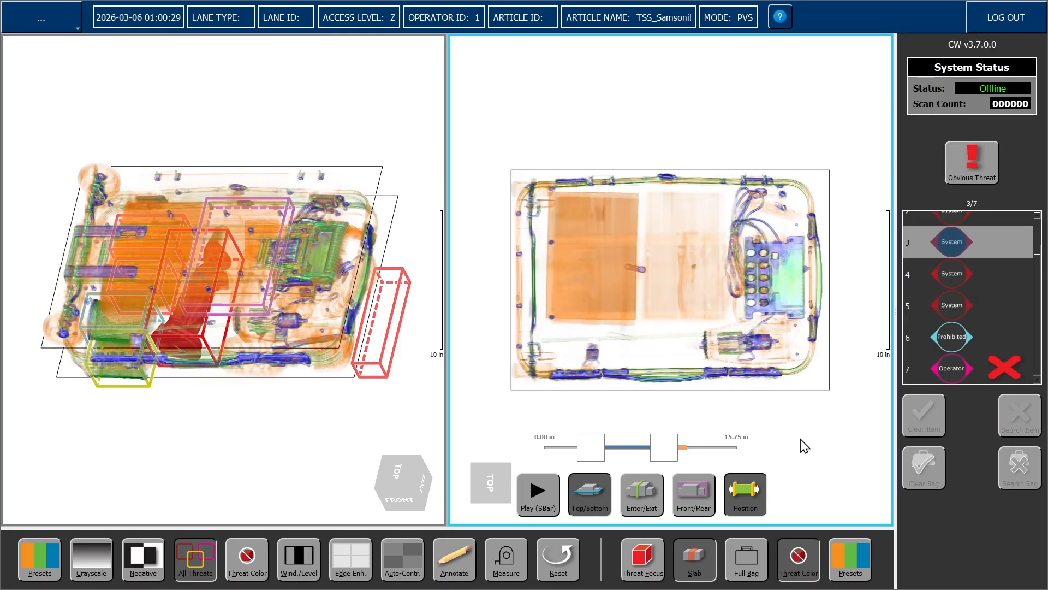
Set the slab direction to Enter/Exit, rotate the slab image, play and pause it, and extend the slab's far boundary
left_click(638, 498)
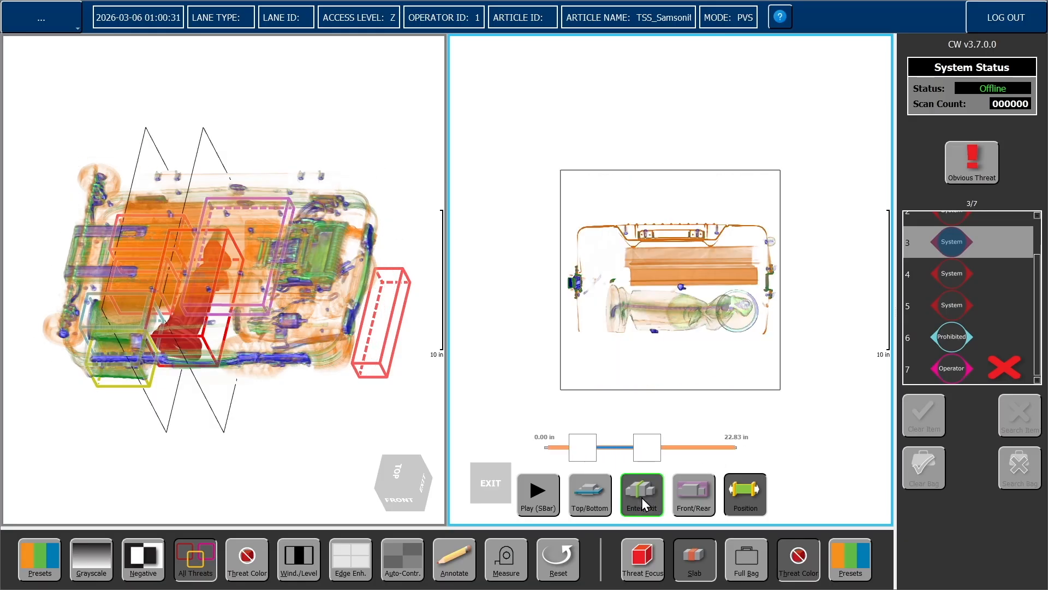
left_click_drag(498, 344, 491, 230)
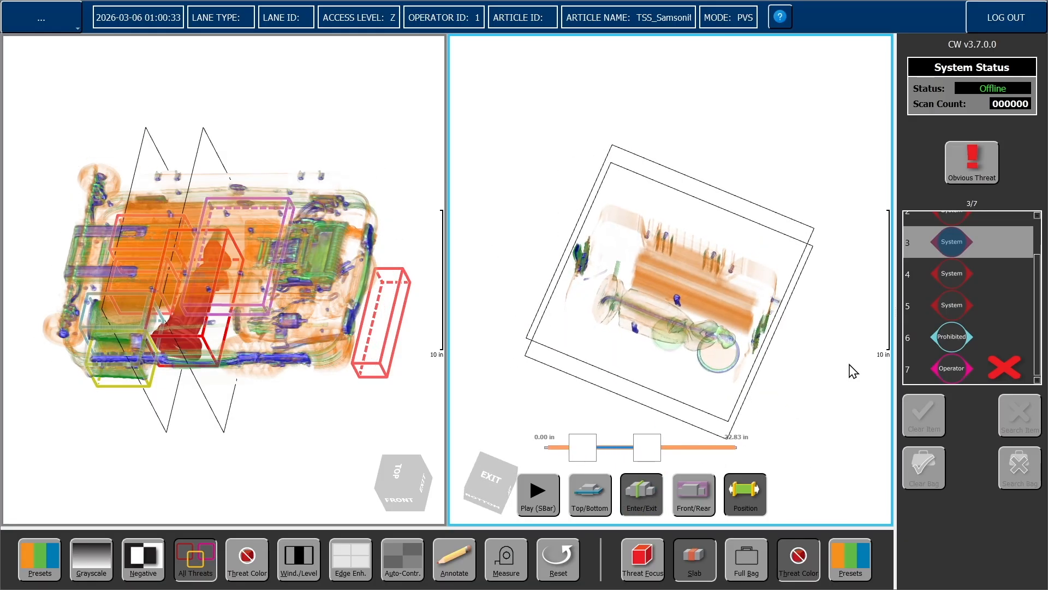
left_click_drag(822, 369, 798, 336)
key("space")
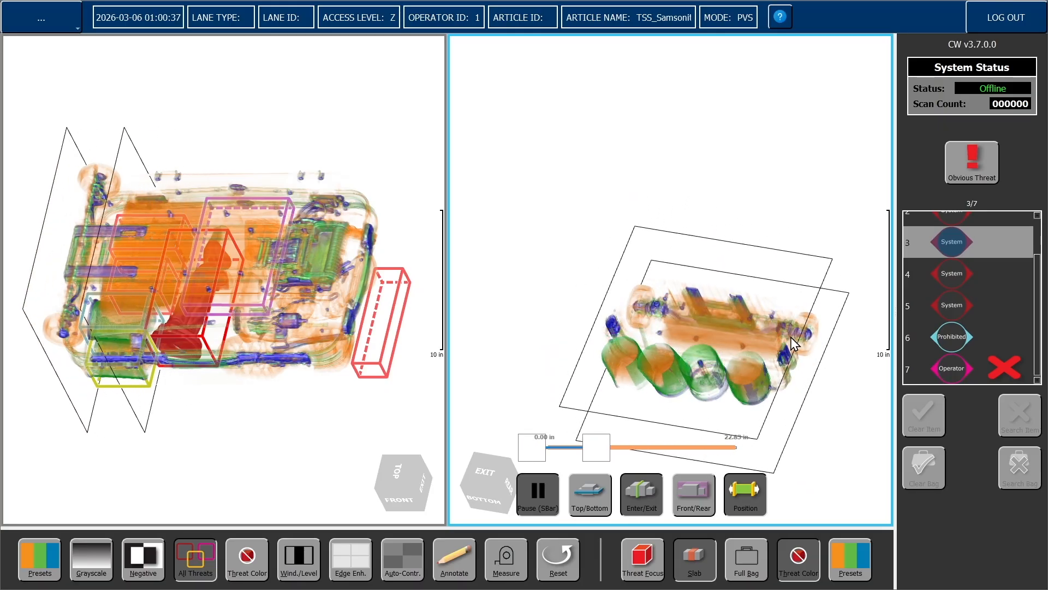
key("space")
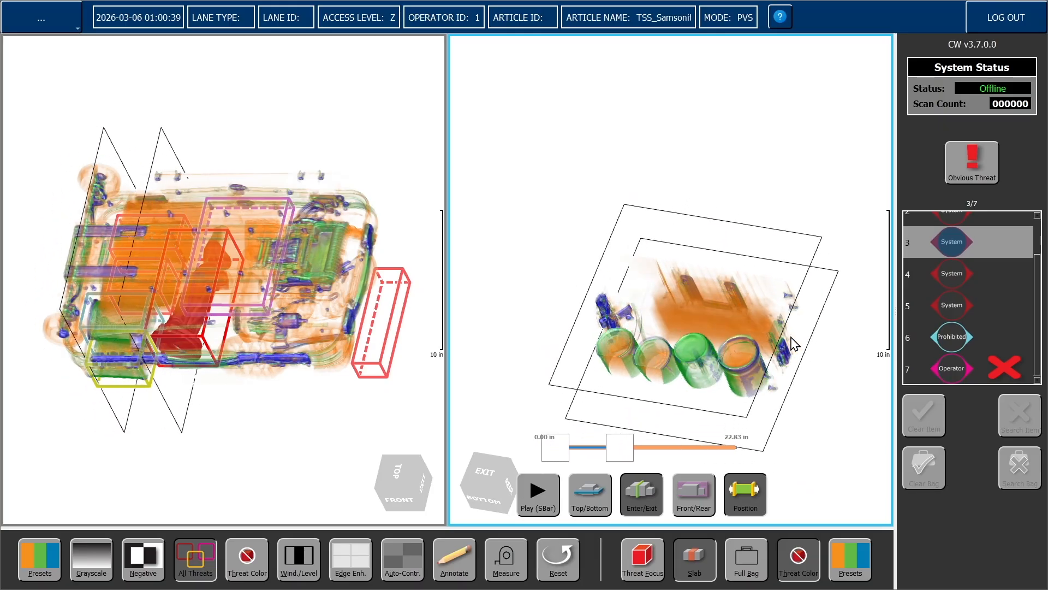
left_click_drag(622, 448, 664, 452)
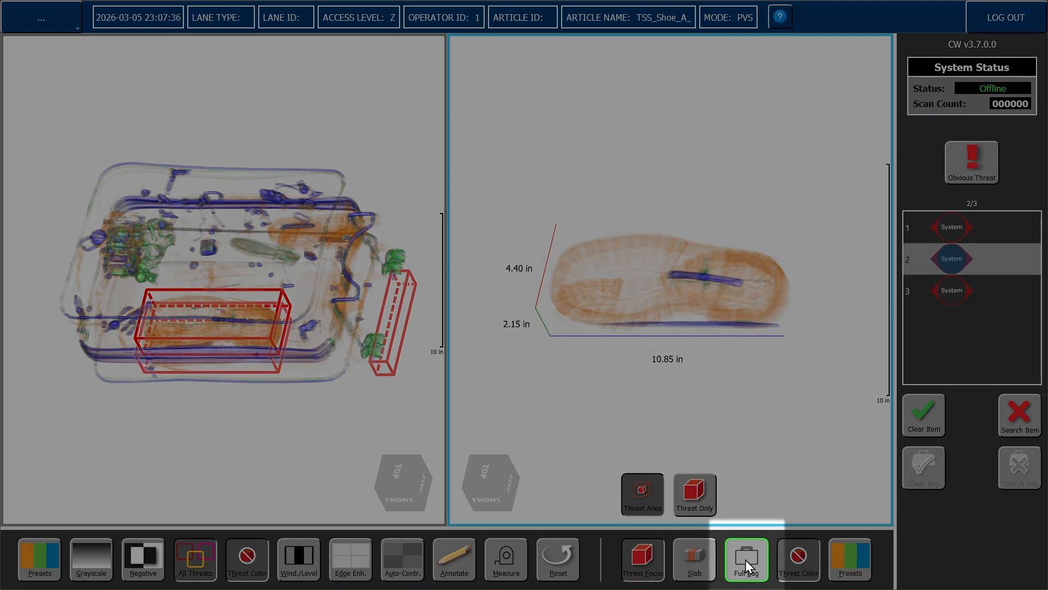
Switch the shoe threat's close-up view to Full Bag and apply the Texture preset to it
left_click(746, 559)
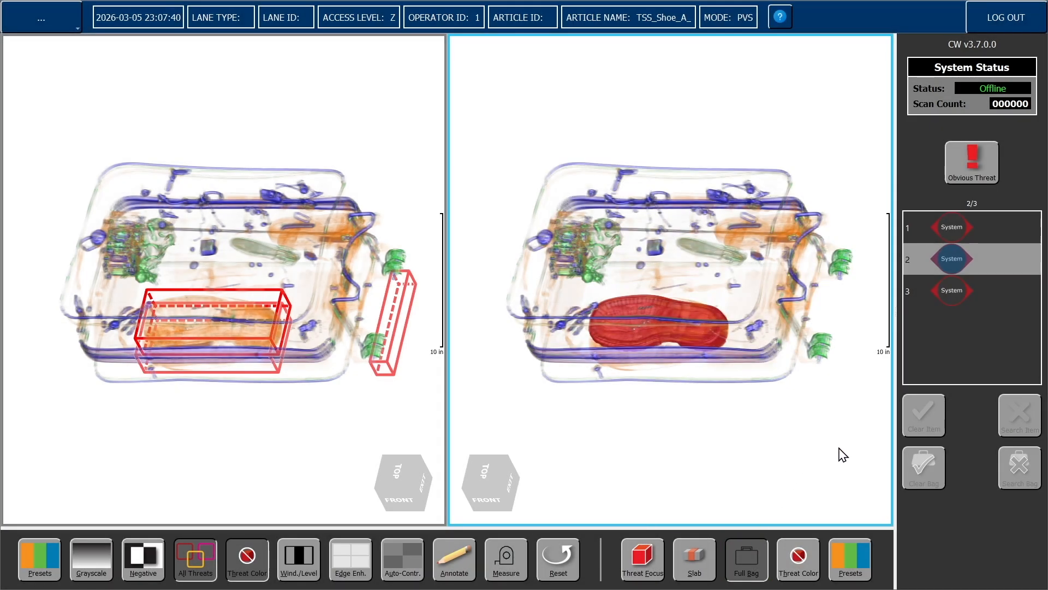
left_click(851, 562)
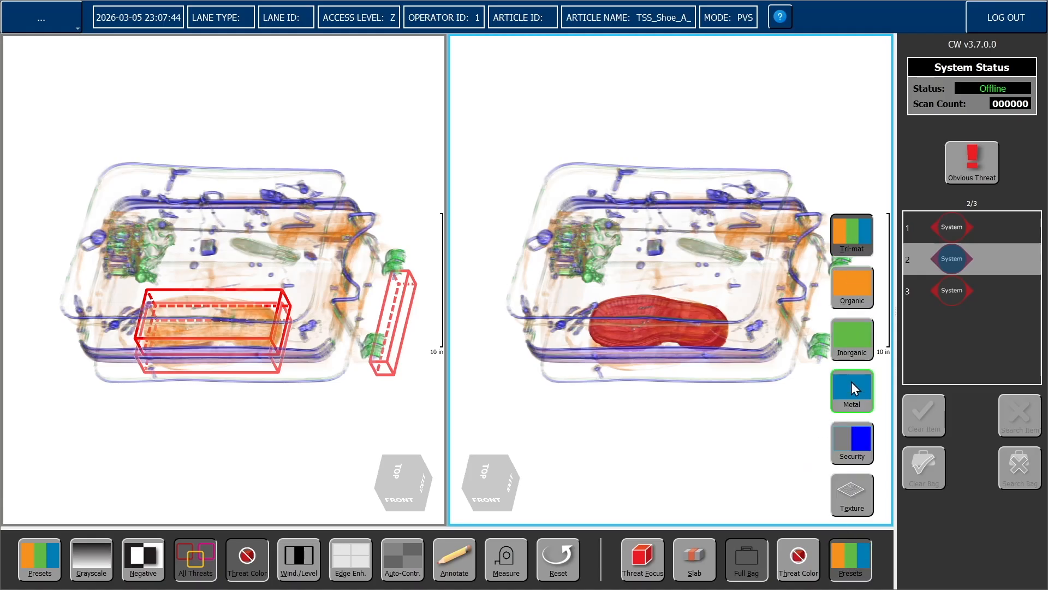
left_click(850, 510)
left_click(853, 553)
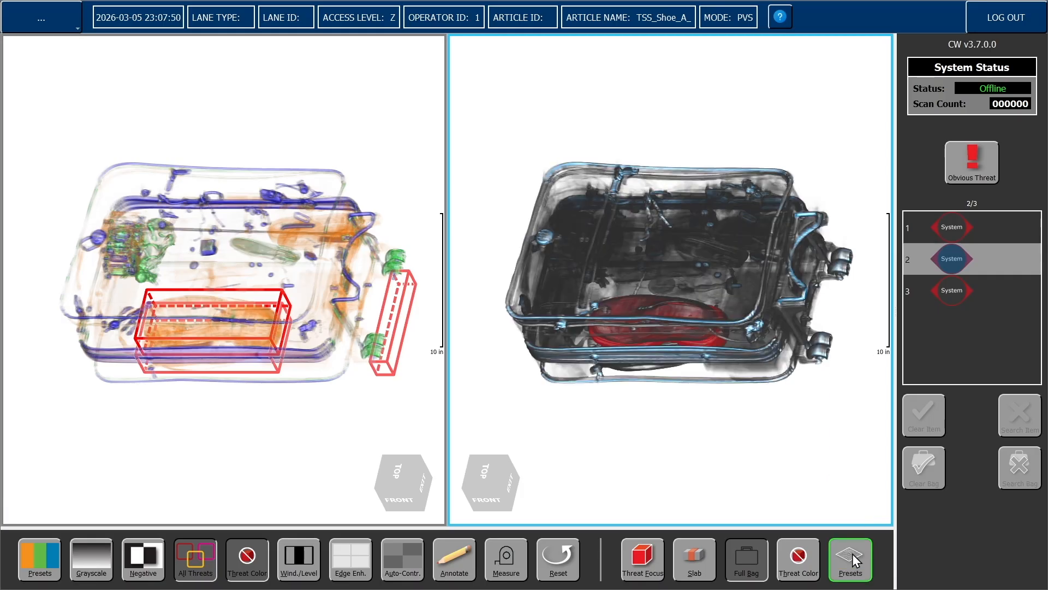
Rotate the two bag images together and turn off Camera Sync
left_click_drag(664, 454, 602, 283)
left_click_drag(598, 222, 705, 234)
left_click_drag(709, 412, 712, 474)
right_click(717, 436)
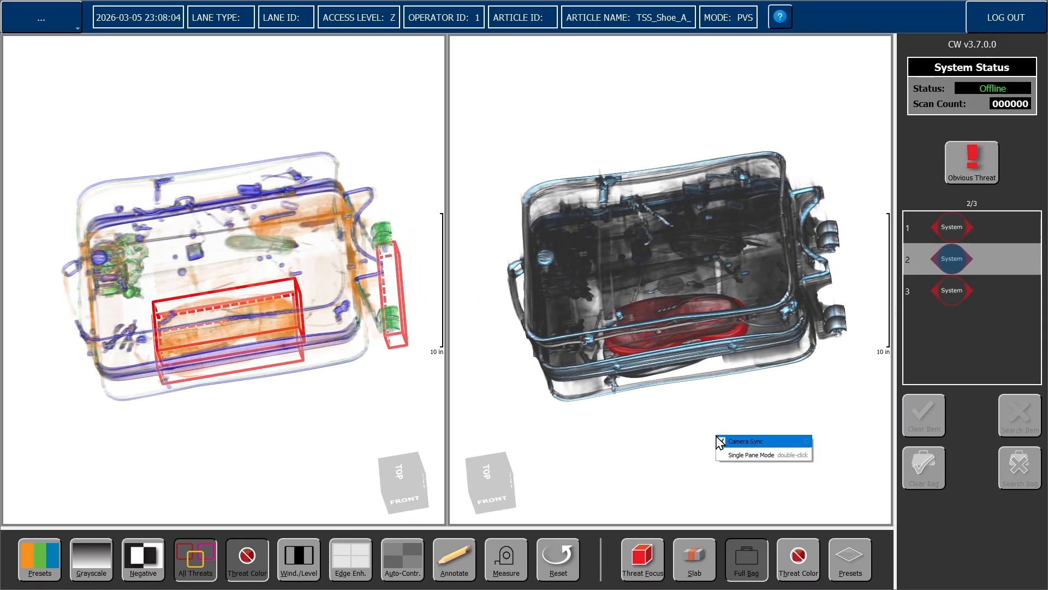
left_click(720, 443)
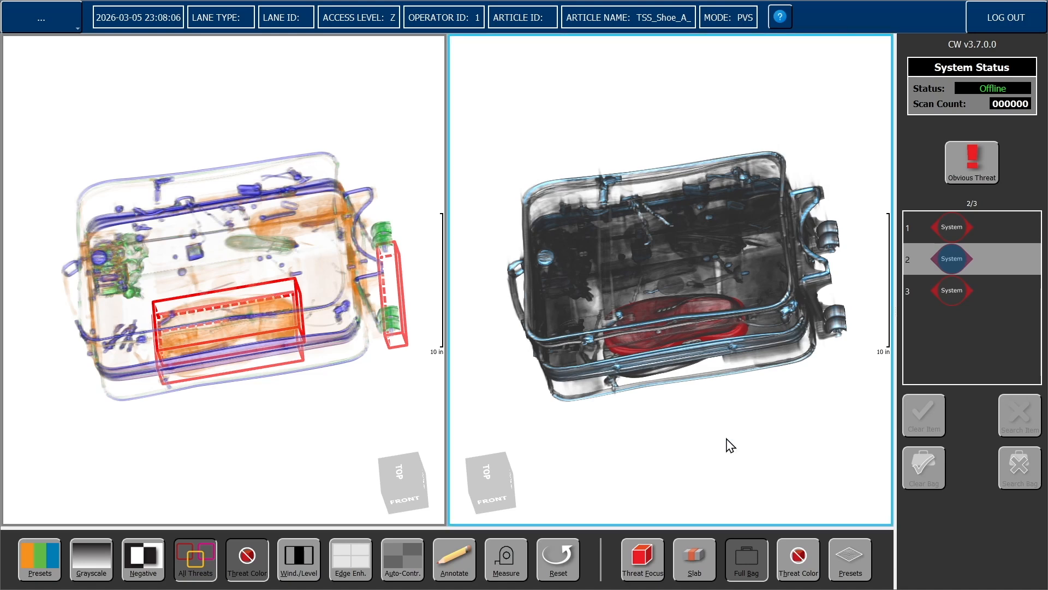
Rotate and enlarge the textured bag image independently to view it from the top and enter side, and turn Camera Sync back on
left_click_drag(740, 441, 637, 442)
scroll(636, 436, "up", 2)
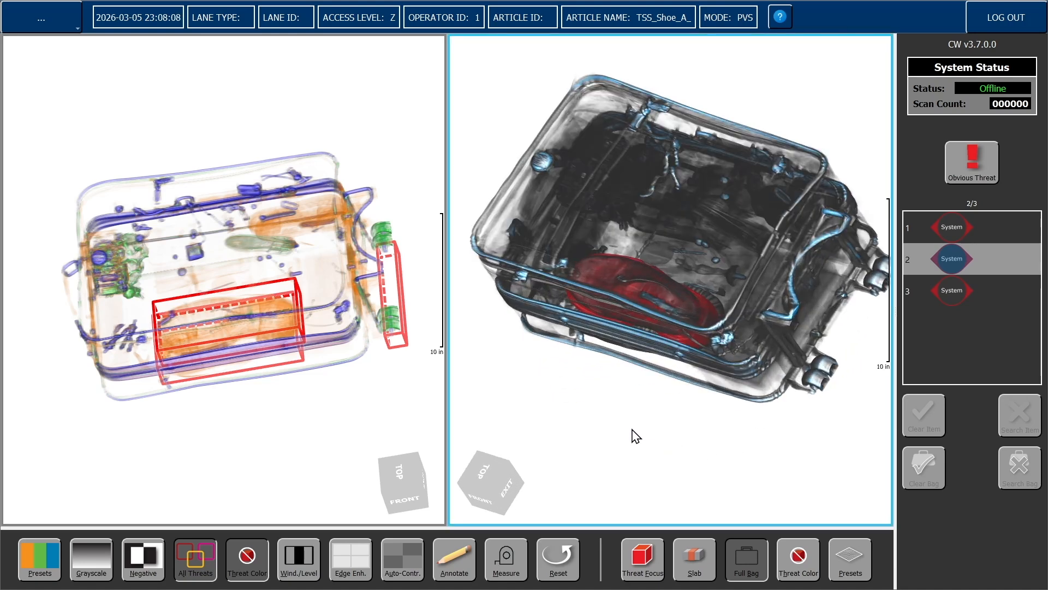
left_click_drag(586, 418, 716, 248)
left_click_drag(488, 348, 628, 415)
left_click_drag(522, 157, 561, 189)
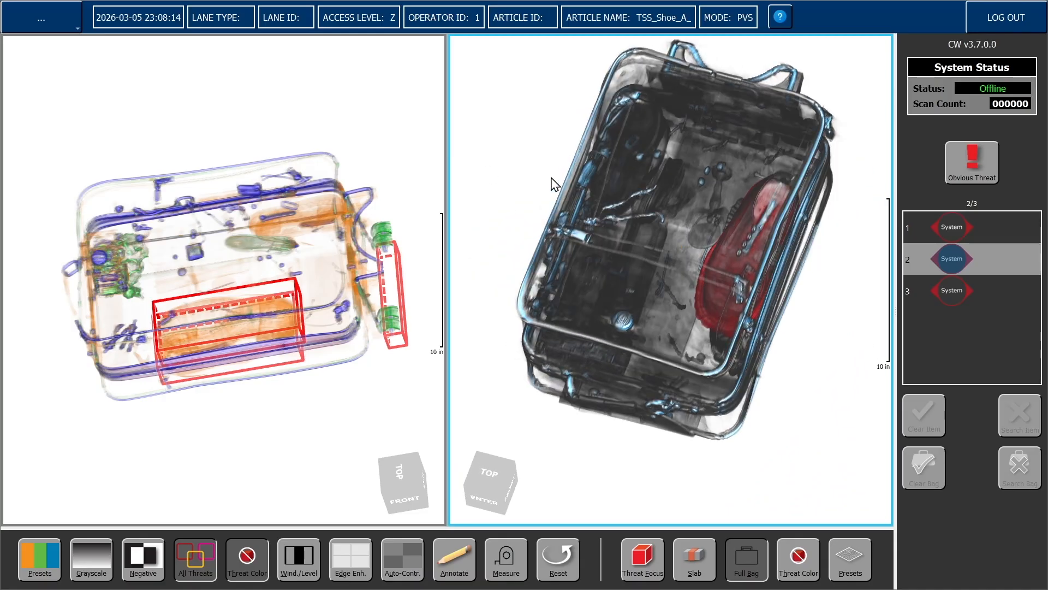
right_click(509, 145)
left_click(532, 144)
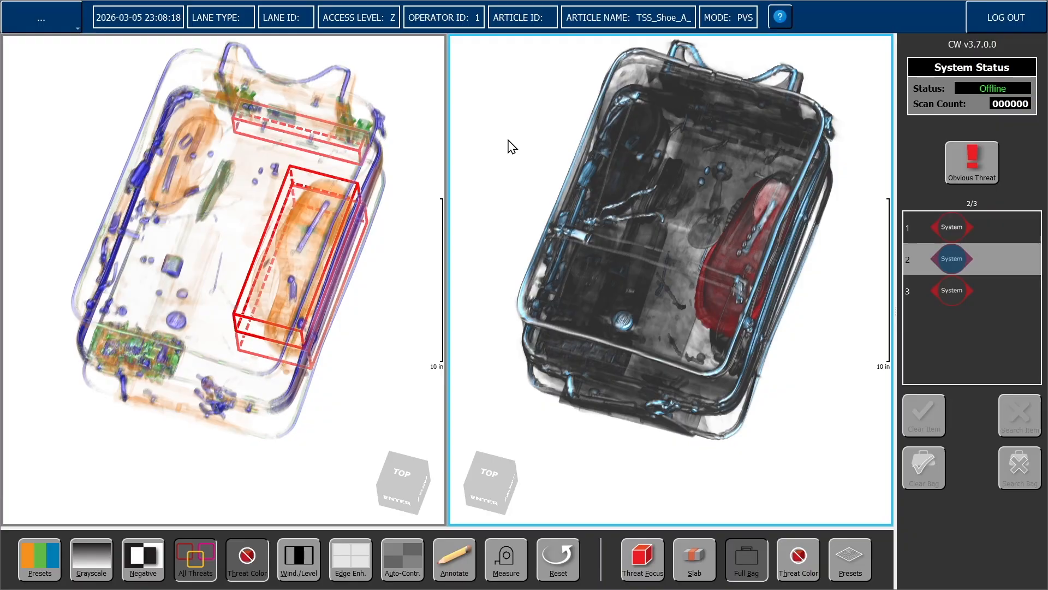